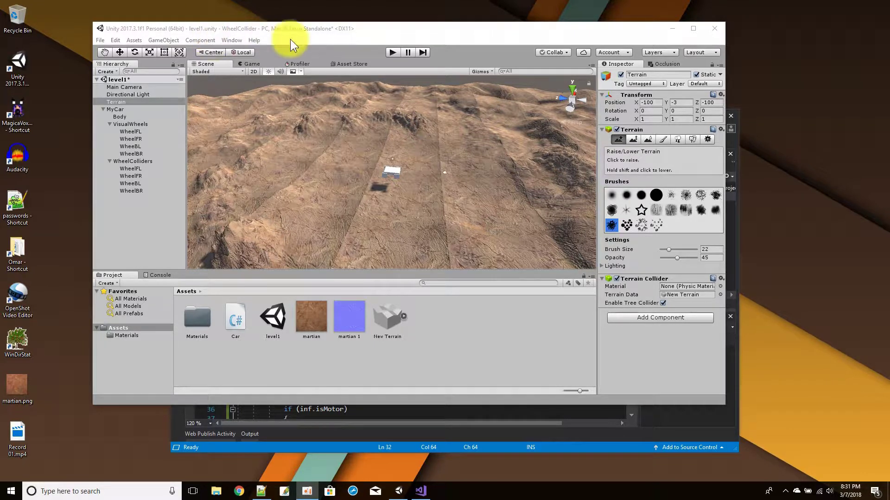
Play-test the level by driving the car forward across the terrain, then stop
{"action": "left_click", "coordinate": [393, 52]}
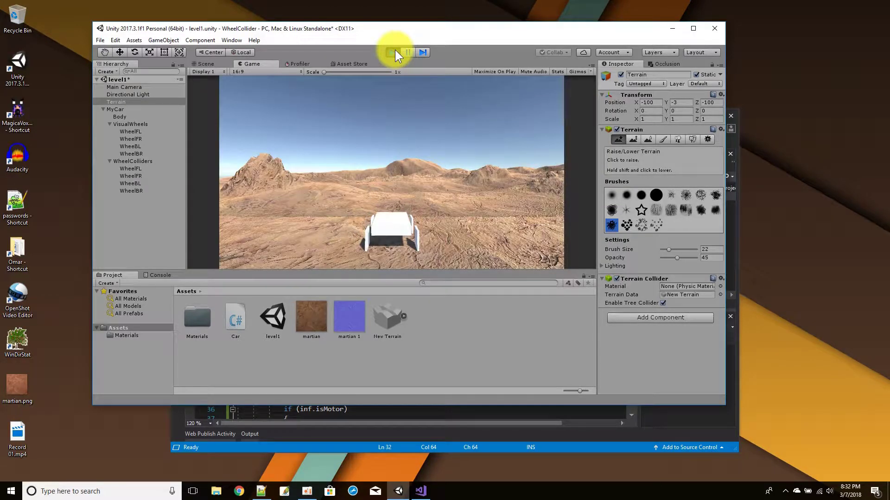
{"action": "key", "text": "Up"}
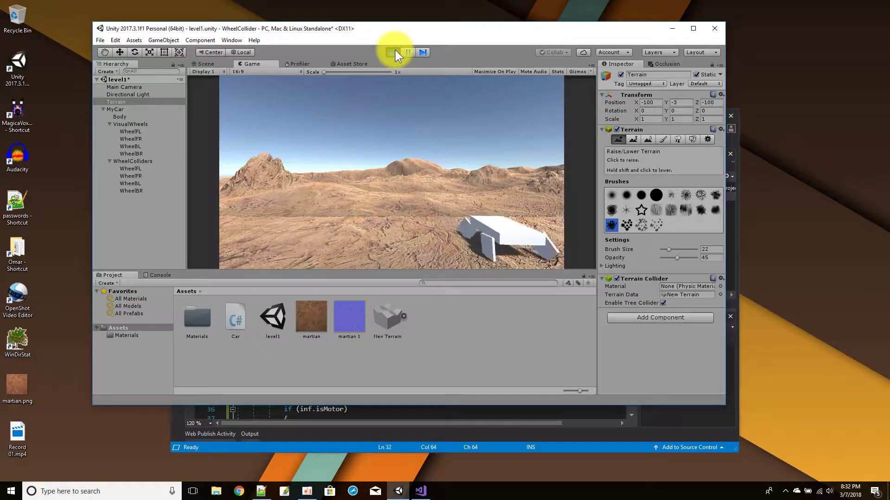
{"action": "left_click", "coordinate": [396, 50]}
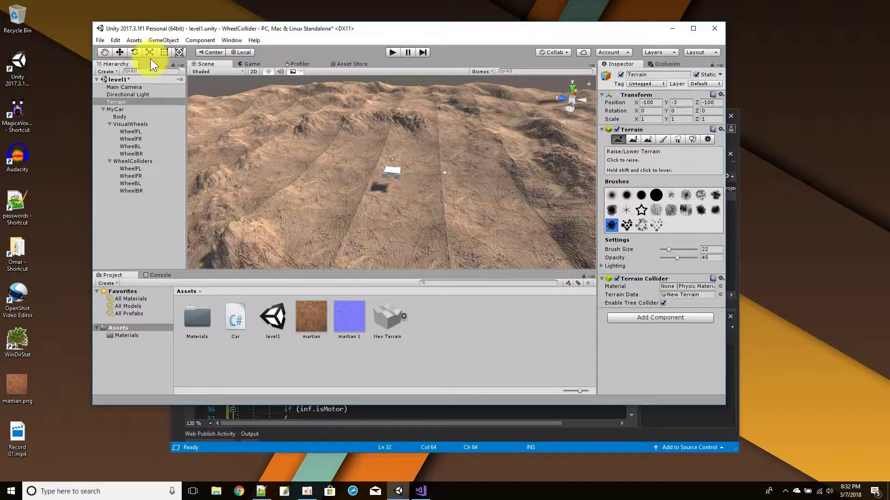
Save level1 and open a new scene with only the camera and light
{"action": "left_click", "coordinate": [99, 40]}
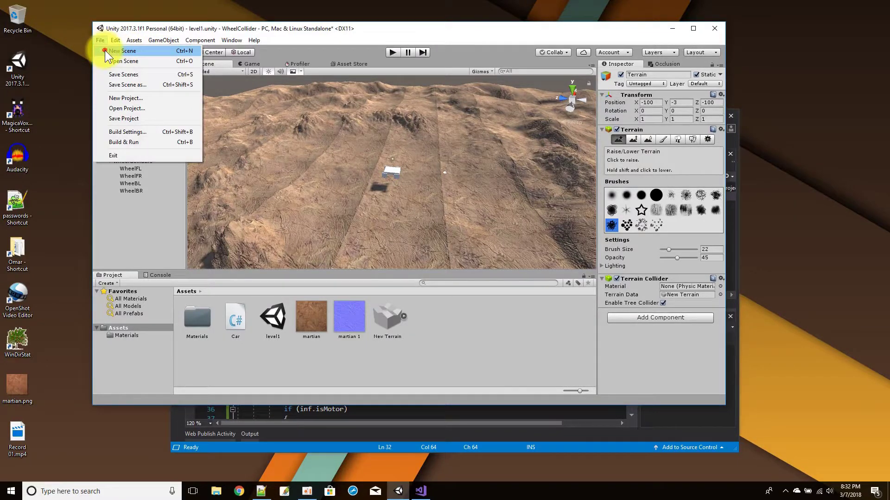
{"action": "left_click", "coordinate": [121, 51]}
{"action": "left_click", "coordinate": [394, 240]}
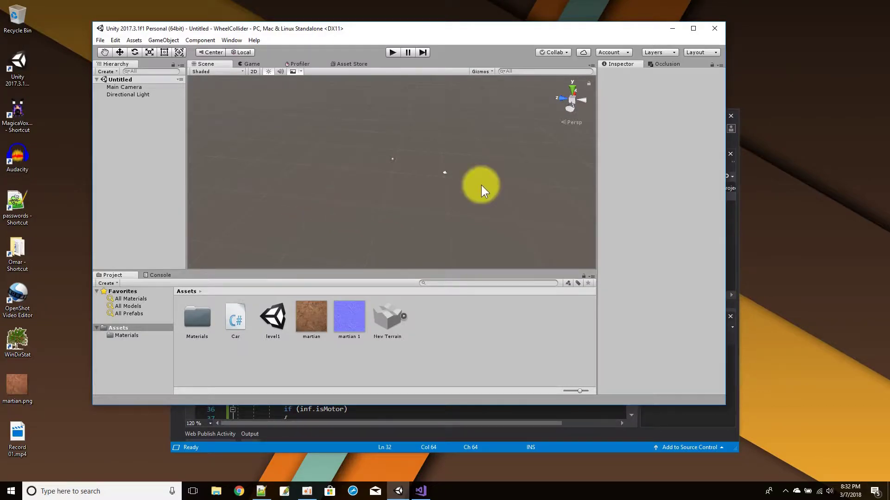
{"action": "left_click_drag", "start_coordinate": [478, 188], "coordinate": [306, 155], "text": "alt"}
Add a Terrain object to the new scene
{"action": "right_click", "coordinate": [140, 79]}
{"action": "mouse_move", "coordinate": [186, 190]}
{"action": "mouse_move", "coordinate": [266, 200]}
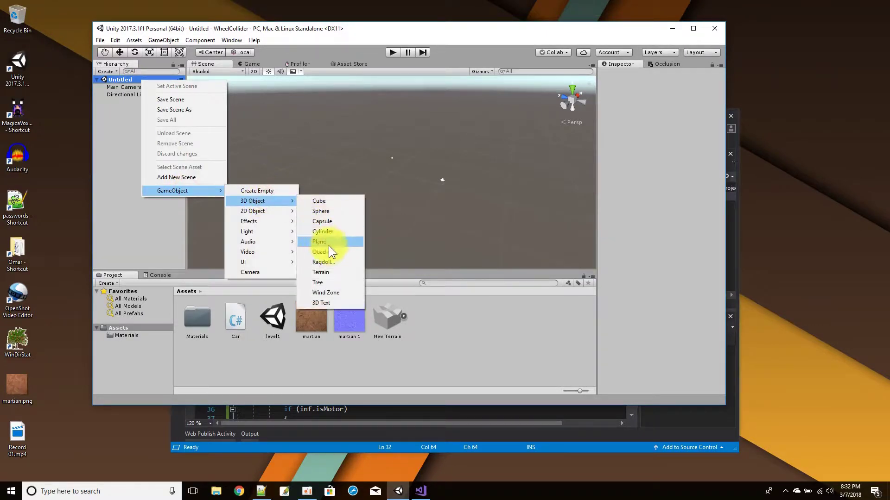
{"action": "left_click", "coordinate": [334, 272]}
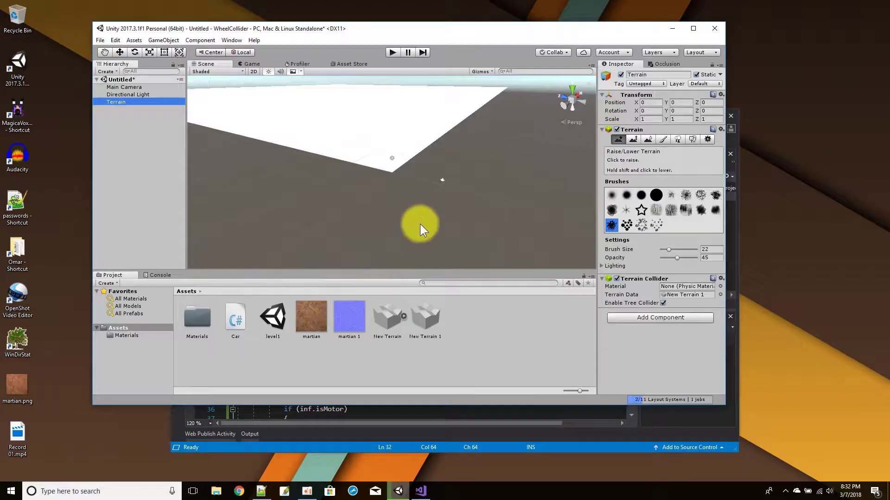
Set the terrain's Width, Length and Height to 50 in Terrain Settings
{"action": "left_click", "coordinate": [707, 140]}
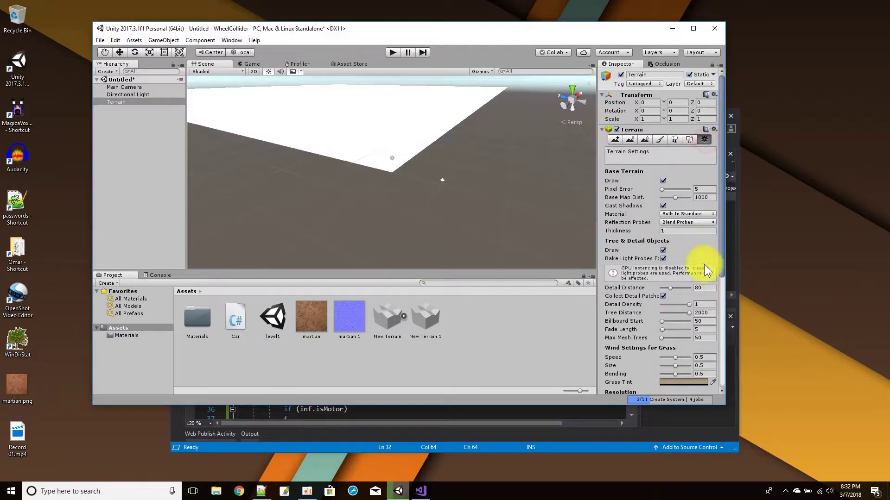
{"action": "scroll", "coordinate": [695, 310], "scroll_direction": "down", "scroll_amount": 3}
{"action": "left_click", "coordinate": [669, 316]}
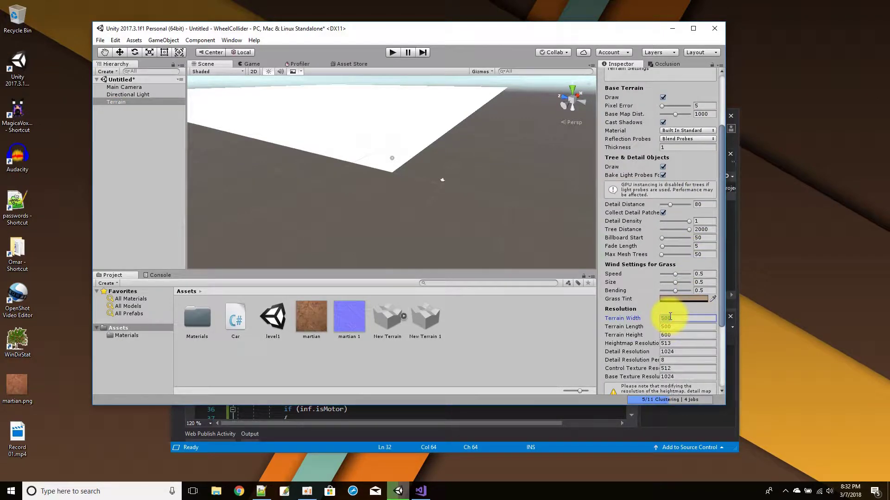
{"action": "type", "text": "50"}
{"action": "key", "text": "Tab"}
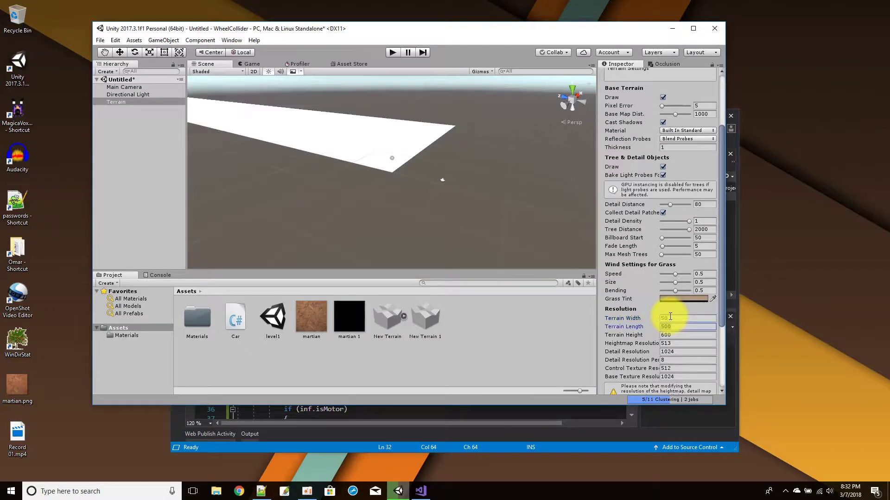
{"action": "type", "text": "50"}
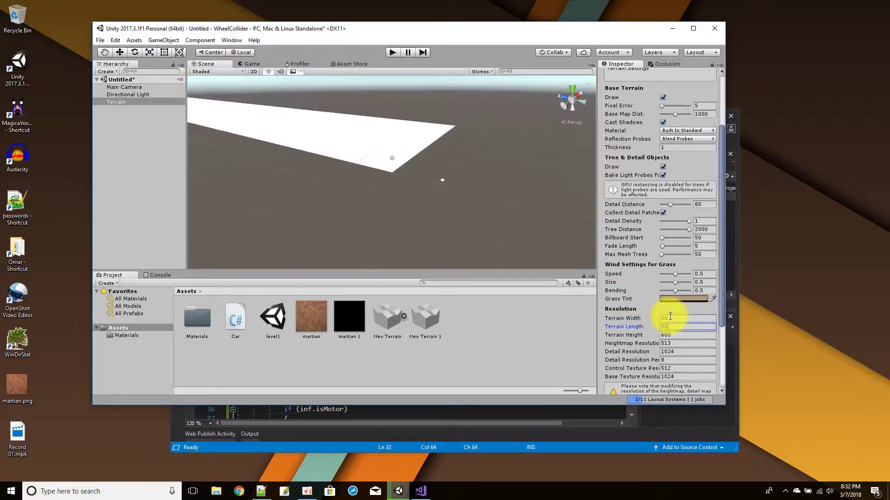
{"action": "key", "text": "Tab"}
{"action": "type", "text": "50"}
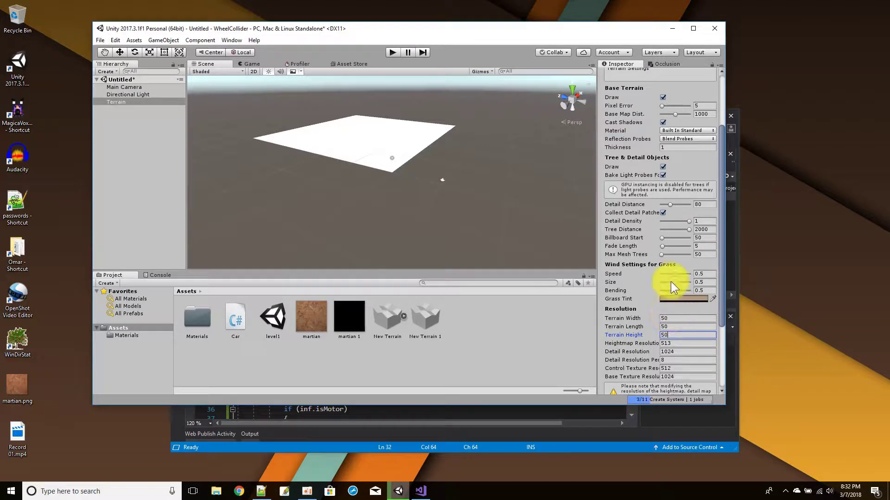
{"action": "scroll", "coordinate": [696, 129], "scroll_direction": "up", "scroll_amount": 3}
Set the terrain's Position X and Z to -25 to centre it on the origin
{"action": "left_click", "coordinate": [703, 103]}
{"action": "left_click", "coordinate": [647, 102]}
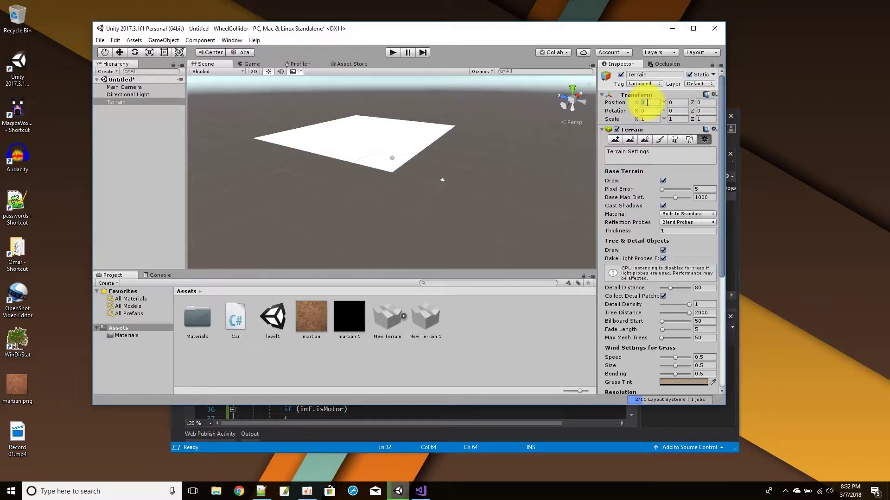
{"action": "type", "text": "-25"}
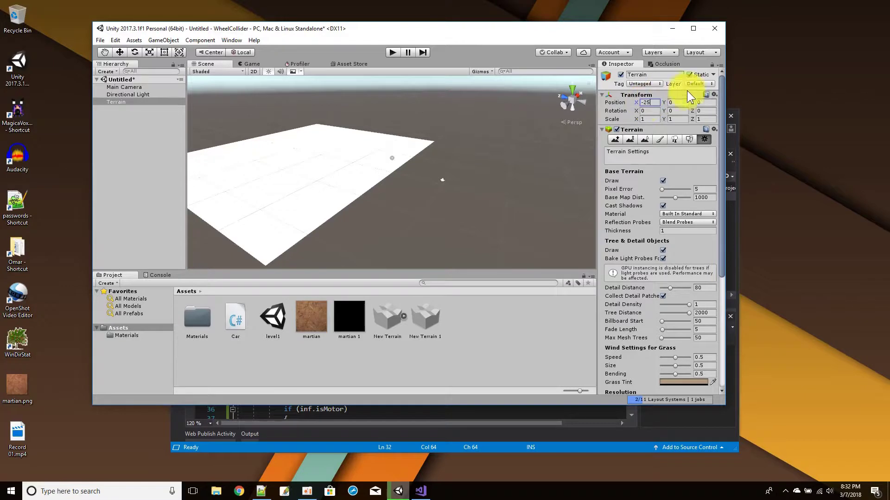
{"action": "left_click", "coordinate": [705, 101]}
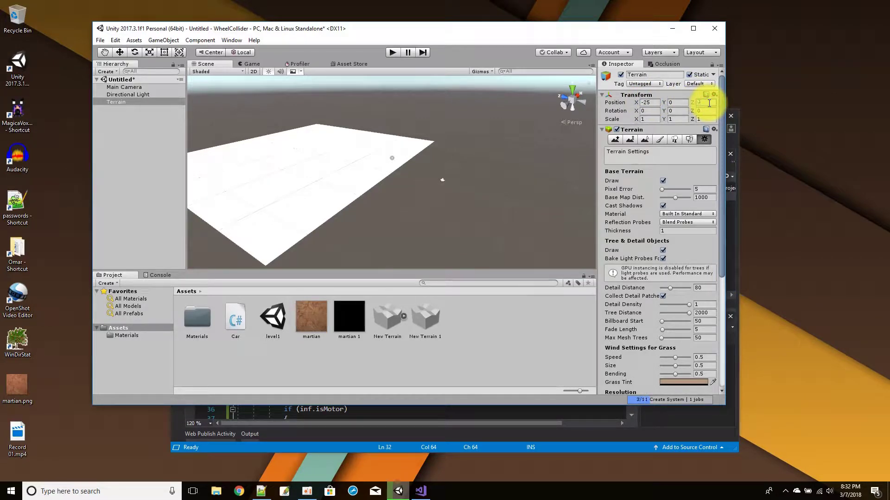
{"action": "type", "text": "-25"}
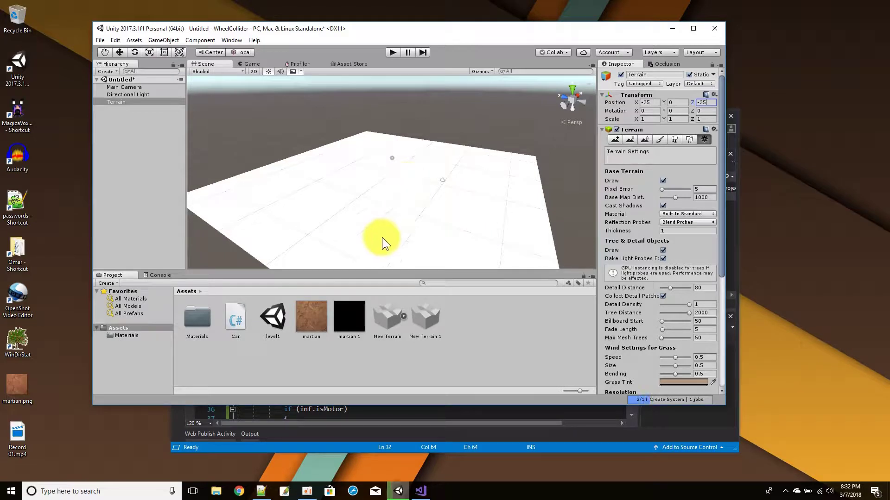
{"action": "left_click", "coordinate": [310, 318]}
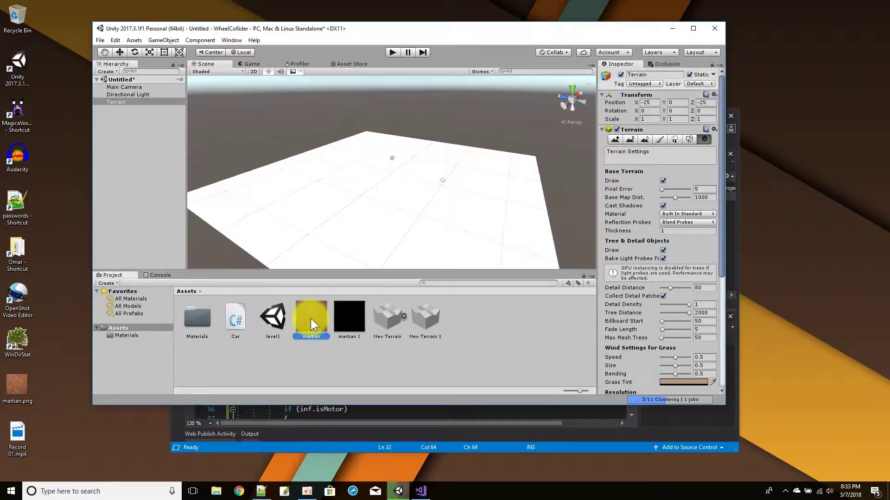
Add a terrain texture layer with martian as albedo and martian 1 as normal map
{"action": "left_click", "coordinate": [125, 102]}
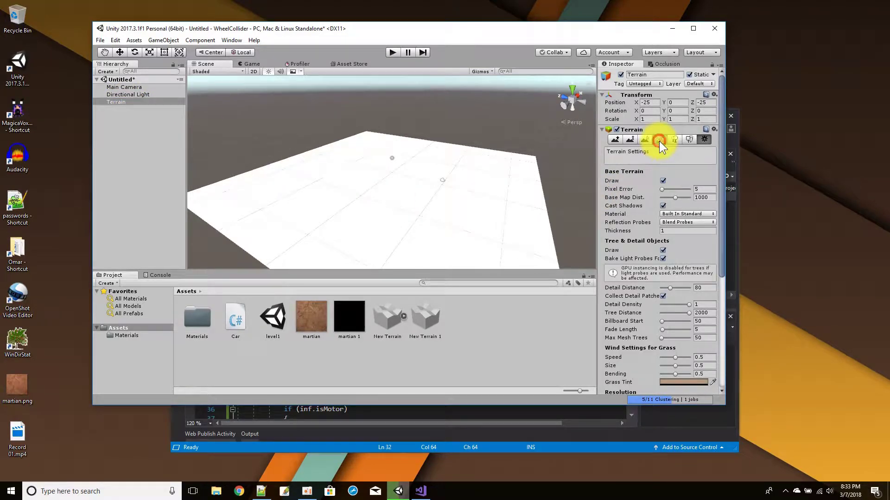
{"action": "left_click", "coordinate": [659, 141]}
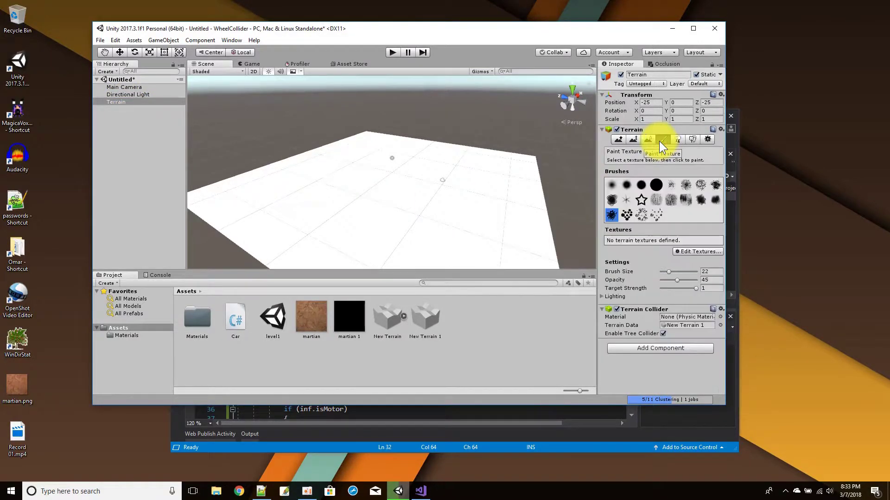
{"action": "left_click", "coordinate": [693, 252]}
{"action": "left_click", "coordinate": [697, 257]}
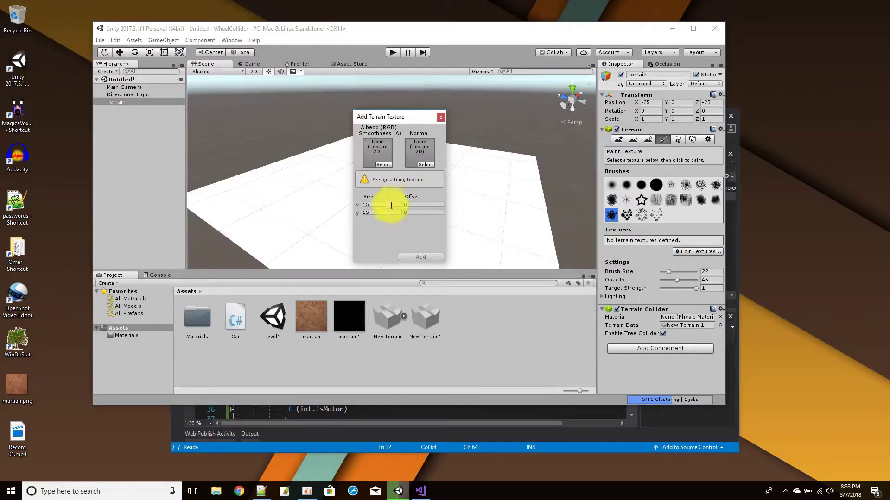
{"action": "left_click_drag", "start_coordinate": [313, 323], "coordinate": [381, 154]}
{"action": "left_click_drag", "start_coordinate": [350, 310], "coordinate": [422, 156]}
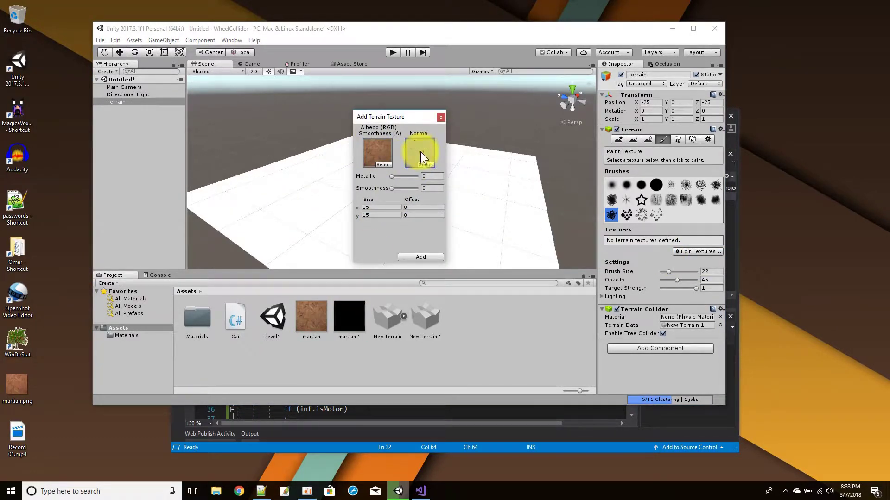
{"action": "left_click", "coordinate": [415, 257]}
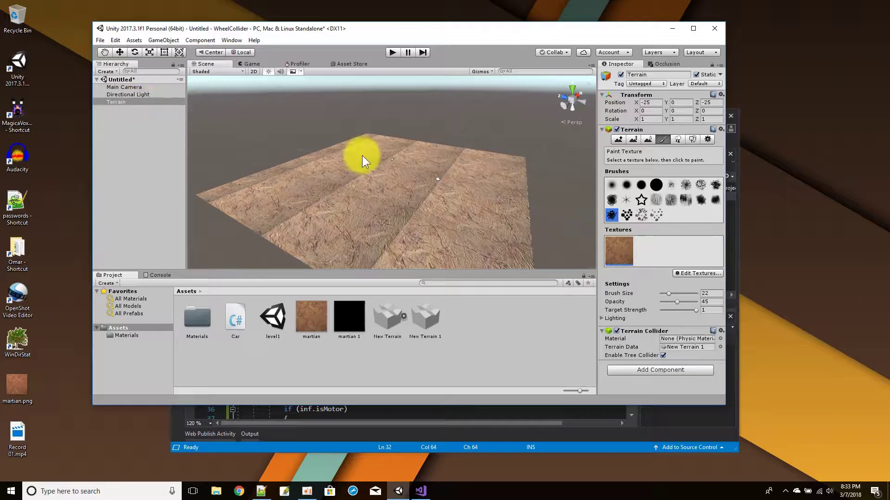
{"action": "left_click", "coordinate": [620, 140]}
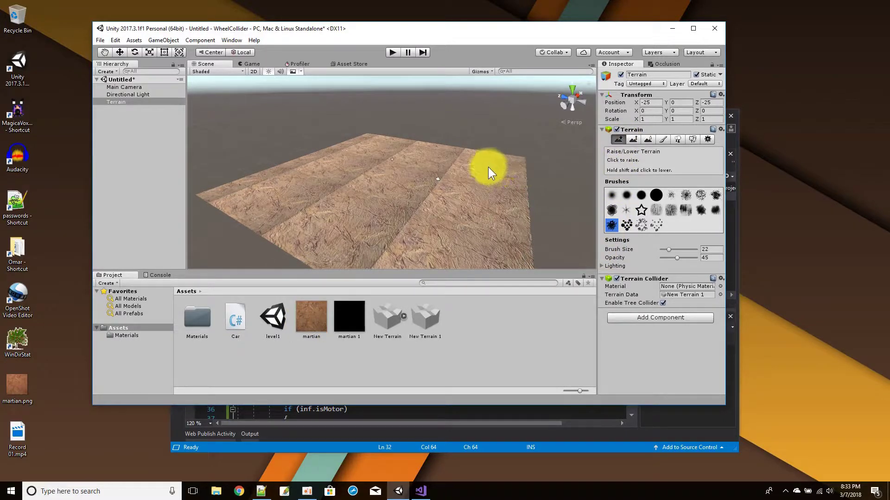
Sculpt raised rocky ridges along the terrain's edges and corners with a size-72 brush
{"action": "left_click_drag", "start_coordinate": [519, 171], "coordinate": [498, 198], "text": "alt"}
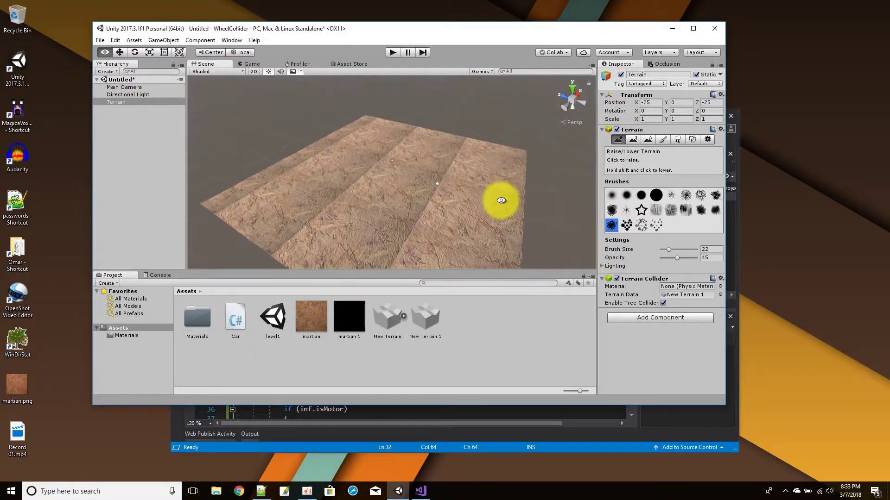
{"action": "mouse_move", "coordinate": [516, 154]}
{"action": "left_mouse_down"}
{"action": "mouse_move", "coordinate": [456, 133]}
{"action": "mouse_move", "coordinate": [399, 134]}
{"action": "mouse_move", "coordinate": [487, 185]}
{"action": "left_mouse_up"}
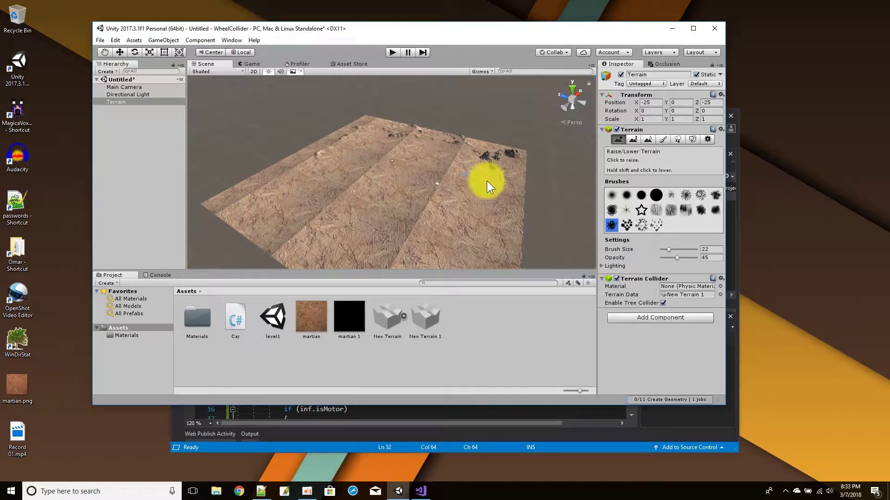
{"action": "left_click_drag", "start_coordinate": [672, 250], "coordinate": [685, 249]}
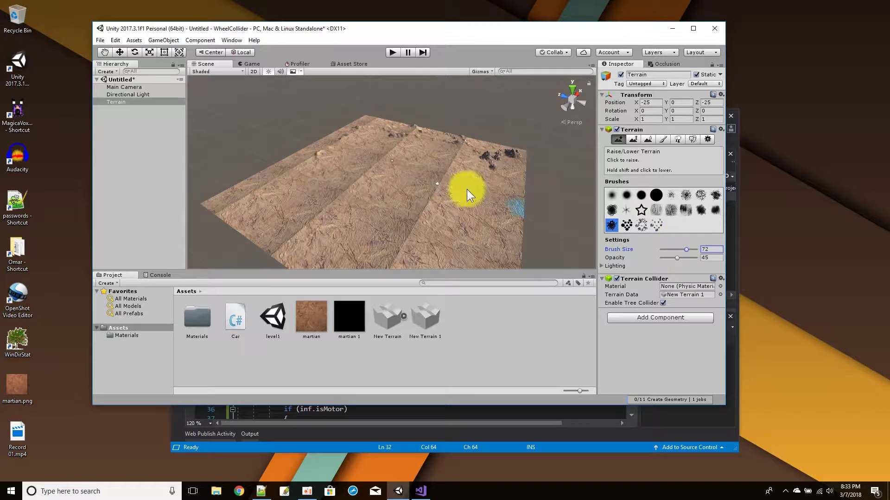
{"action": "mouse_move", "coordinate": [251, 183]}
{"action": "left_mouse_down"}
{"action": "mouse_move", "coordinate": [262, 228]}
{"action": "mouse_move", "coordinate": [278, 238]}
{"action": "mouse_move", "coordinate": [342, 158]}
{"action": "mouse_move", "coordinate": [354, 124]}
{"action": "mouse_move", "coordinate": [373, 120]}
{"action": "mouse_move", "coordinate": [447, 142]}
{"action": "mouse_move", "coordinate": [496, 170]}
{"action": "mouse_move", "coordinate": [530, 211]}
{"action": "left_mouse_up"}
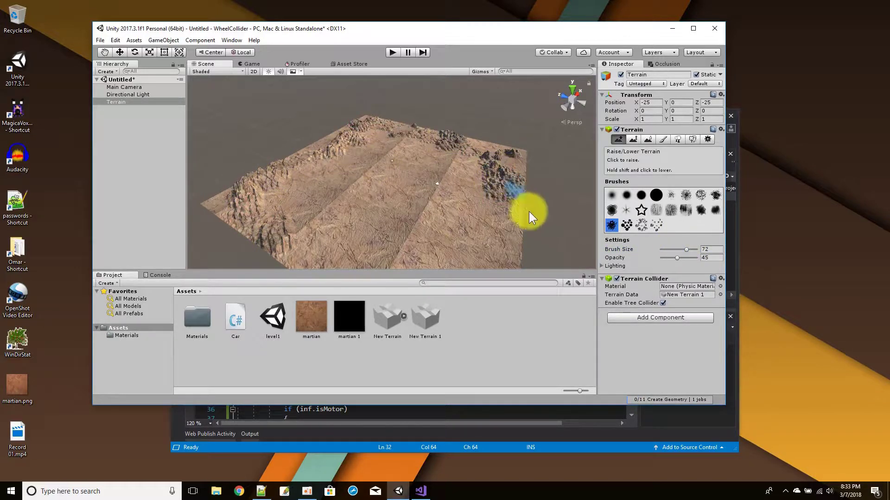
{"action": "left_click_drag", "start_coordinate": [506, 240], "coordinate": [438, 265]}
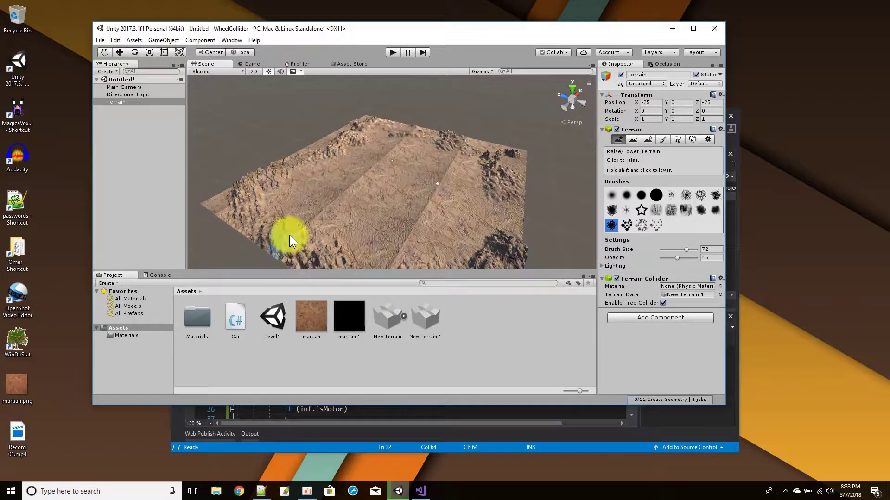
{"action": "mouse_move", "coordinate": [308, 151]}
{"action": "left_mouse_down"}
{"action": "mouse_move", "coordinate": [386, 118]}
{"action": "mouse_move", "coordinate": [454, 160]}
{"action": "mouse_move", "coordinate": [504, 169]}
{"action": "mouse_move", "coordinate": [516, 220]}
{"action": "mouse_move", "coordinate": [484, 243]}
{"action": "left_mouse_up"}
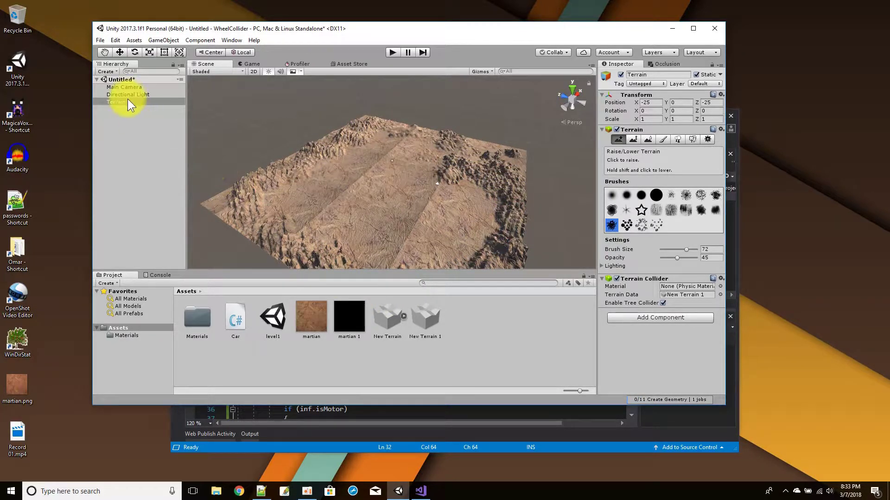
Add a new Cube 3D object to the scene
{"action": "left_click", "coordinate": [99, 41]}
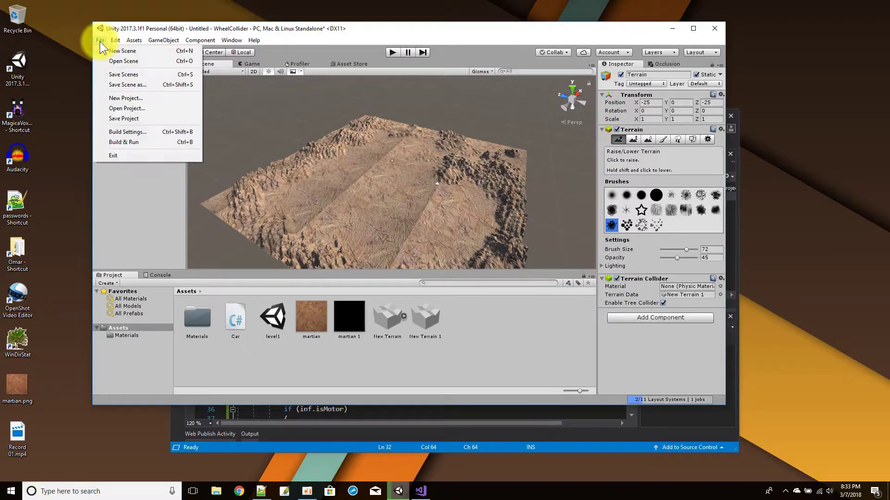
{"action": "left_click", "coordinate": [120, 222]}
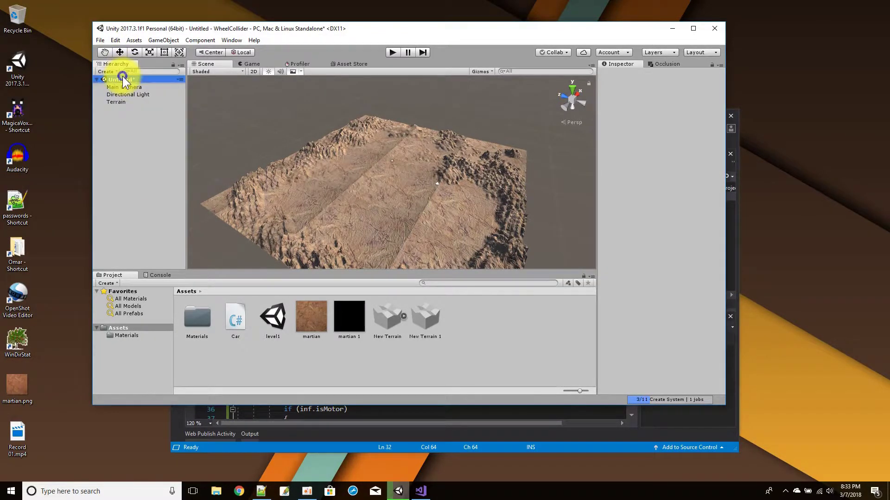
{"action": "right_click", "coordinate": [123, 78]}
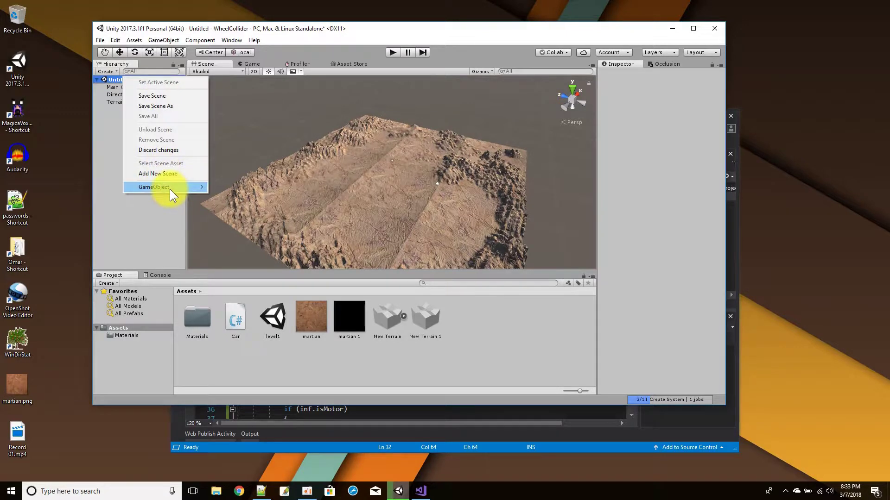
{"action": "mouse_move", "coordinate": [169, 189]}
{"action": "left_click", "coordinate": [229, 198]}
{"action": "left_click", "coordinate": [292, 198]}
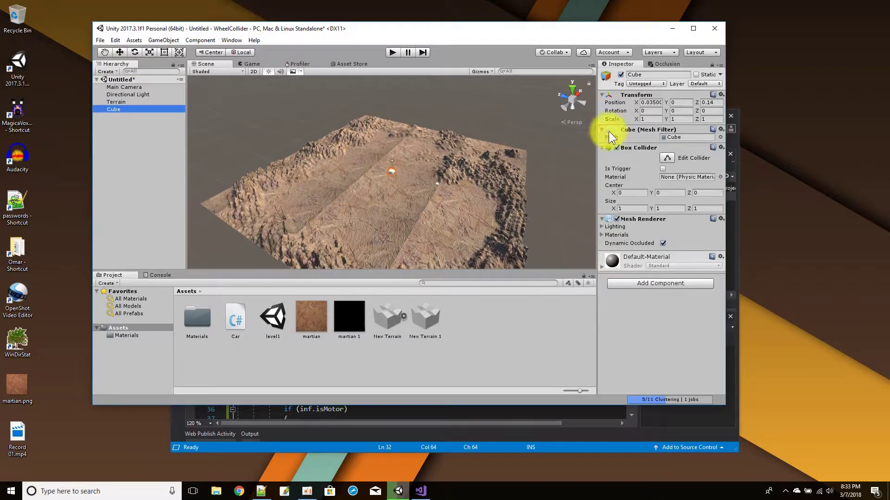
Reset the cube's position to 0, 0, 0 and frame it in the Scene view
{"action": "left_click", "coordinate": [720, 94]}
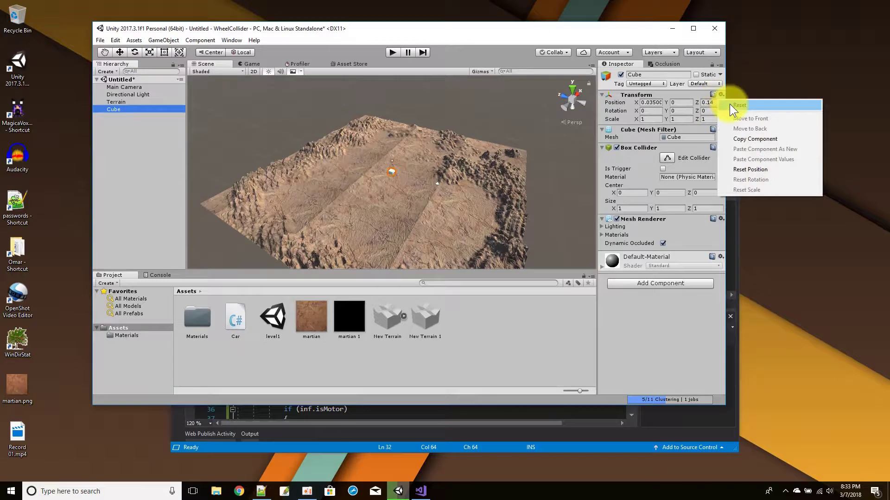
{"action": "left_click", "coordinate": [758, 169]}
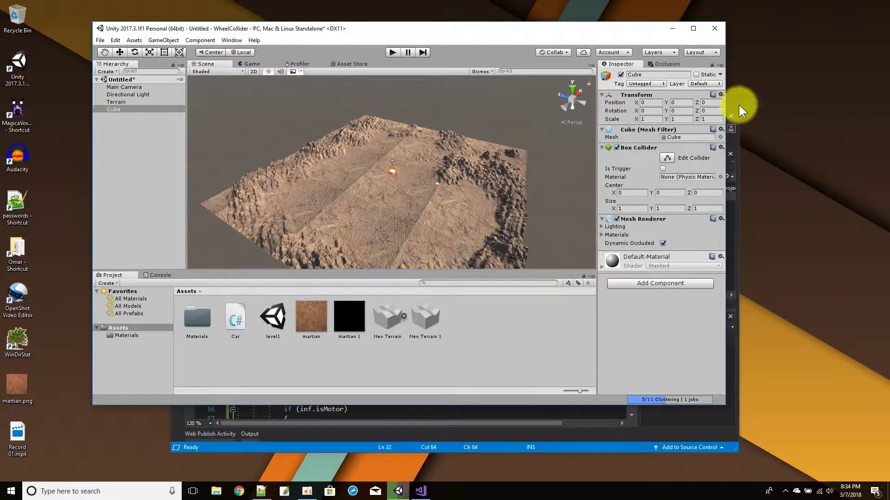
{"action": "double_click", "coordinate": [113, 110]}
{"action": "scroll", "coordinate": [285, 166], "scroll_direction": "down", "scroll_amount": 2}
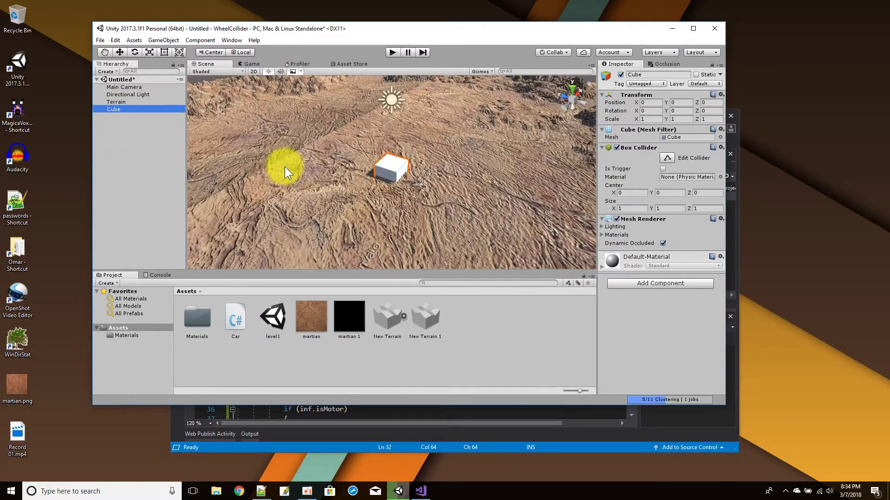
Scrub the terrain's Position Y down to -1.29, then reselect the Cube
{"action": "left_click", "coordinate": [116, 102]}
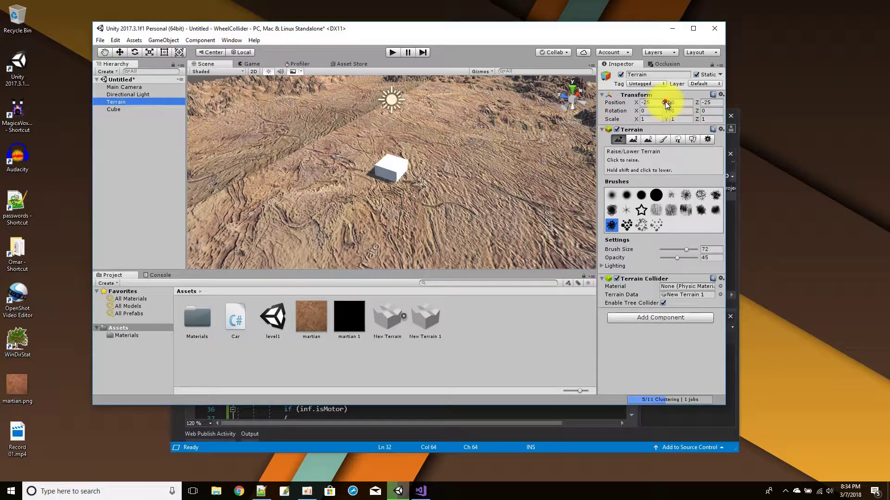
{"action": "left_click_drag", "start_coordinate": [664, 101], "coordinate": [644, 101]}
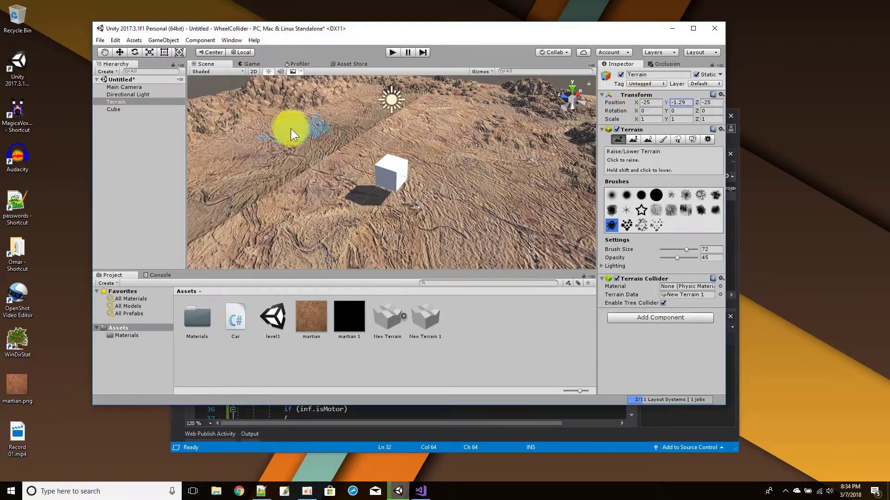
{"action": "left_click", "coordinate": [113, 108]}
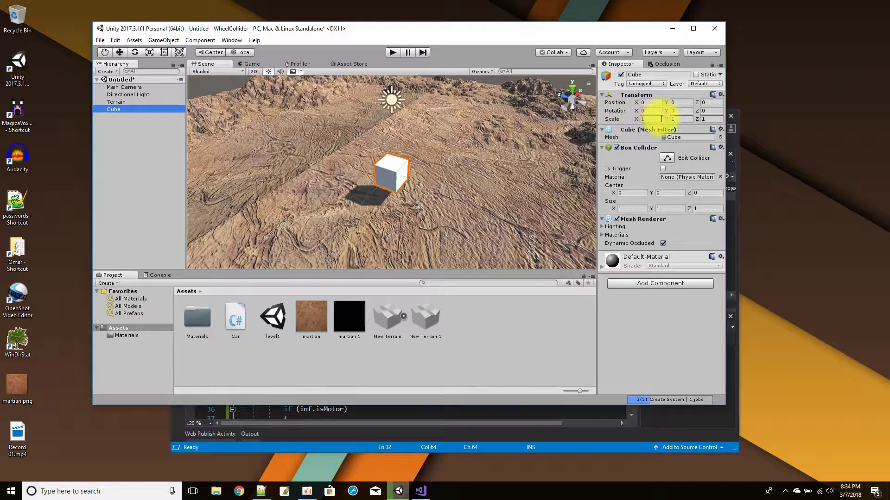
Scale the cube to X 2, Y 0.5, Z 4, correcting a mistyped Z of 3
{"action": "left_click", "coordinate": [644, 119]}
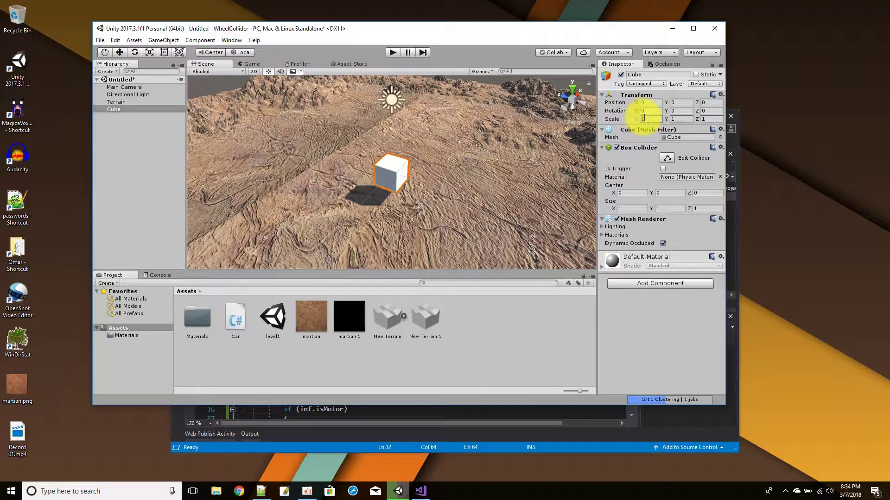
{"action": "type", "text": "2"}
{"action": "left_click", "coordinate": [680, 119]}
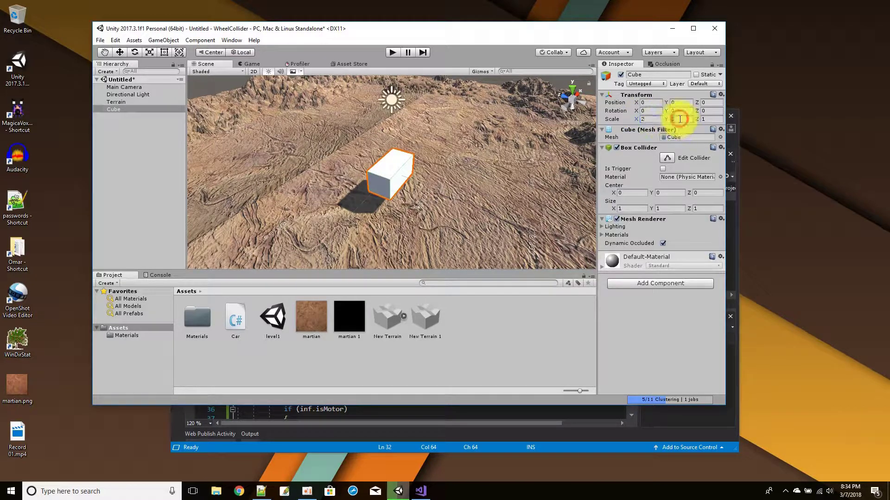
{"action": "type", "text": ".5"}
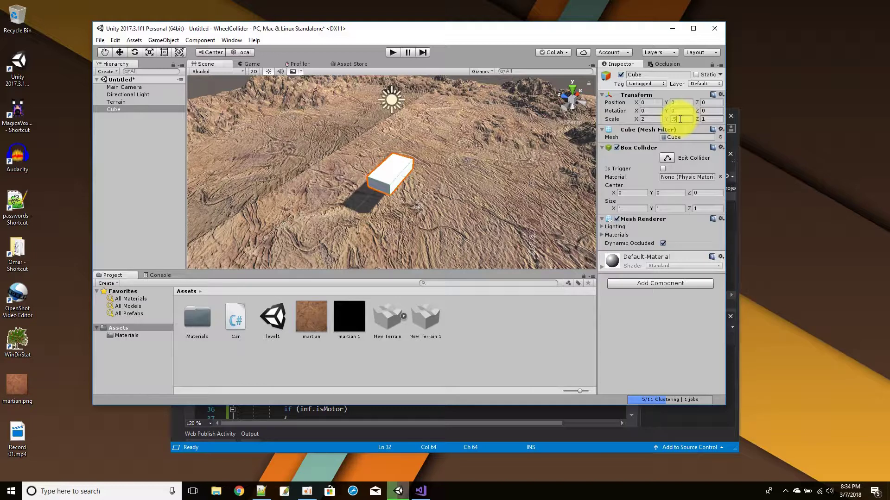
{"action": "left_click", "coordinate": [710, 119]}
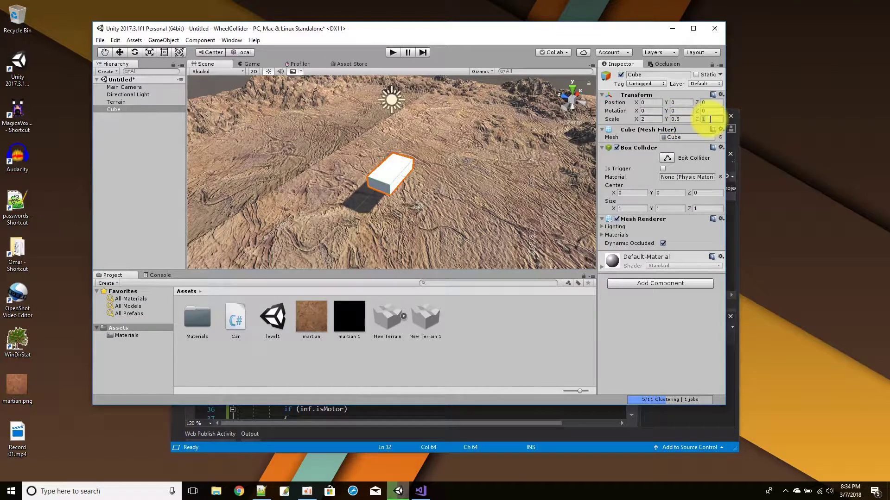
{"action": "type", "text": "3"}
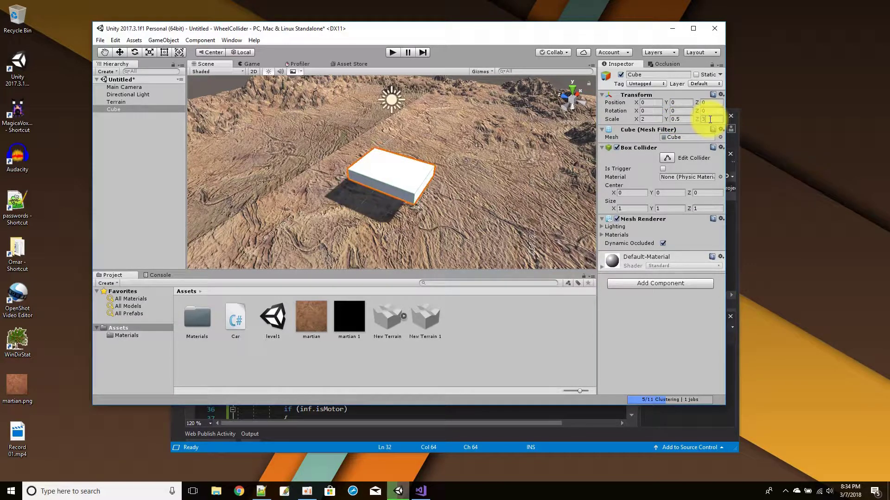
{"action": "key", "text": "BackSpace"}
{"action": "type", "text": "4"}
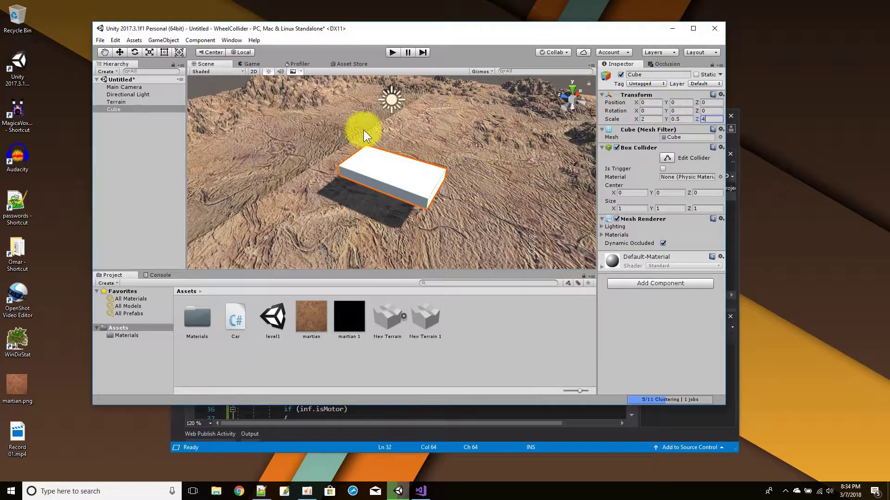
{"action": "left_click", "coordinate": [112, 110]}
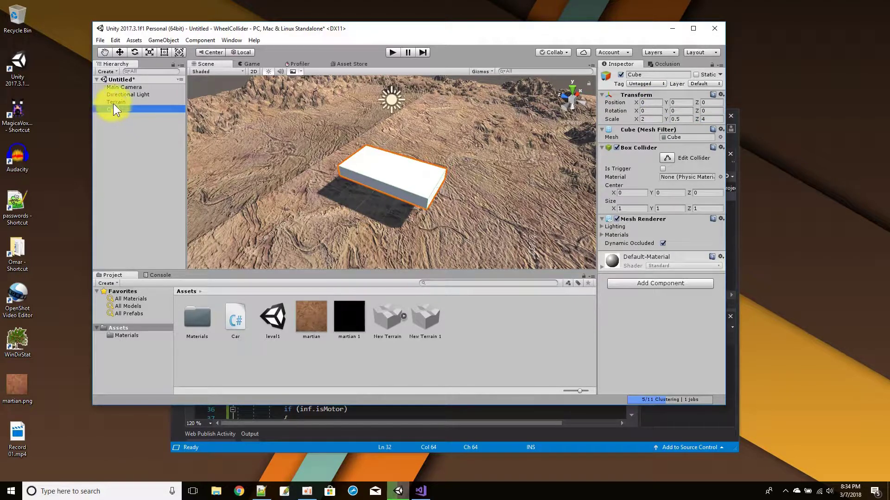
{"action": "left_click", "coordinate": [118, 79]}
{"action": "right_click", "coordinate": [118, 79]}
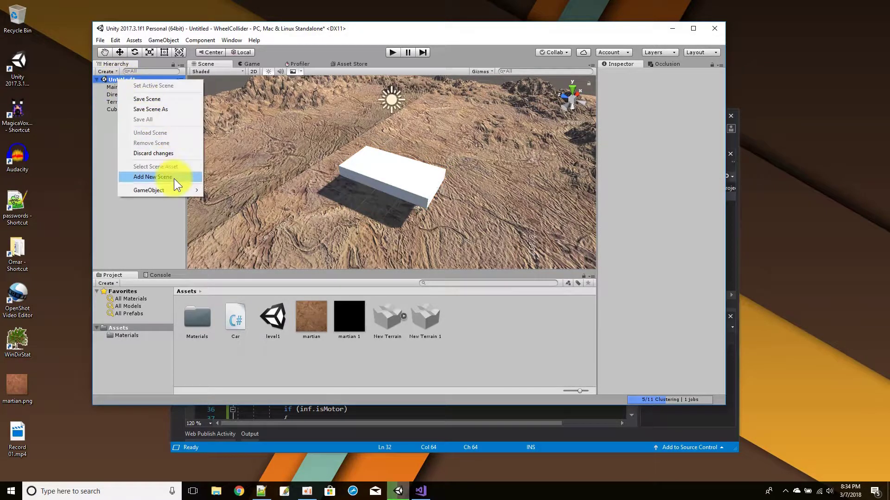
Create an empty GameObject named MyCar
{"action": "mouse_move", "coordinate": [176, 188]}
{"action": "left_click", "coordinate": [239, 192]}
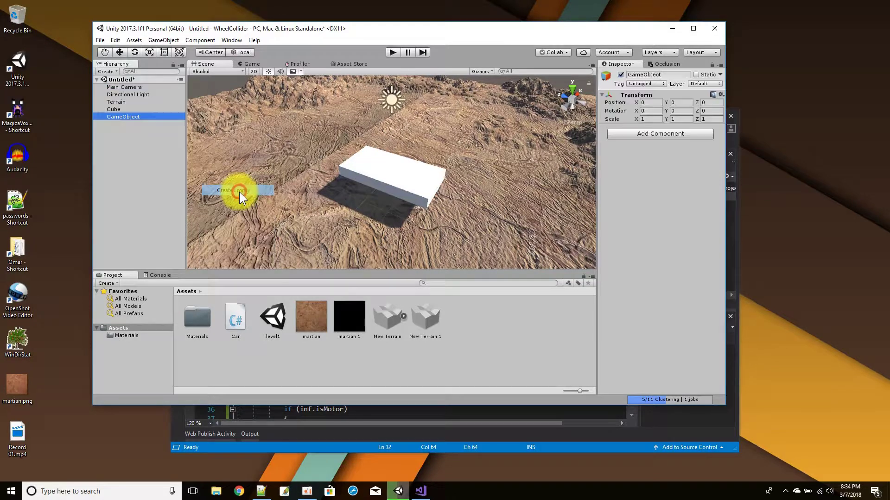
{"action": "left_click", "coordinate": [118, 115]}
{"action": "type", "text": "MyCar"}
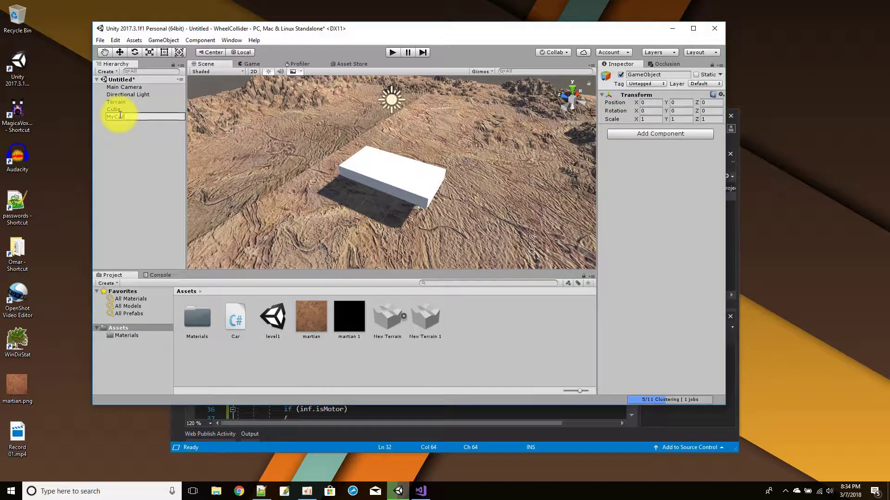
{"action": "key", "text": "Return"}
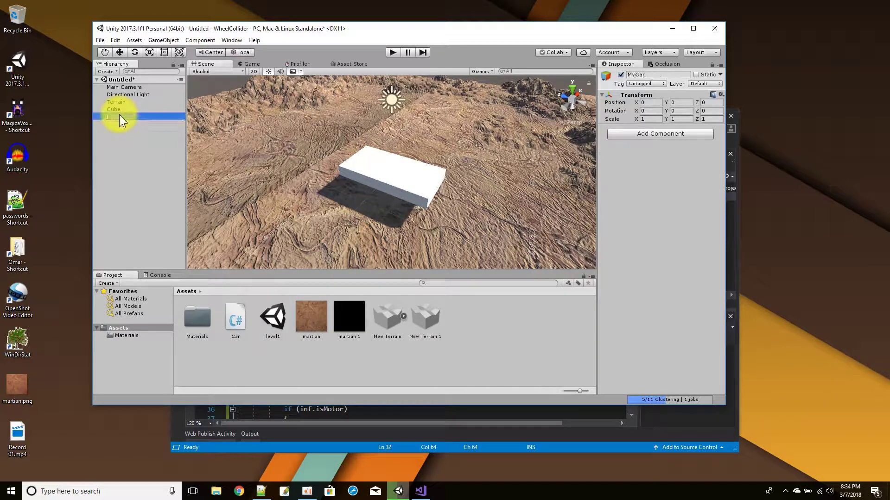
Rename the flat box to Body and parent it under MyCar
{"action": "left_click", "coordinate": [115, 110]}
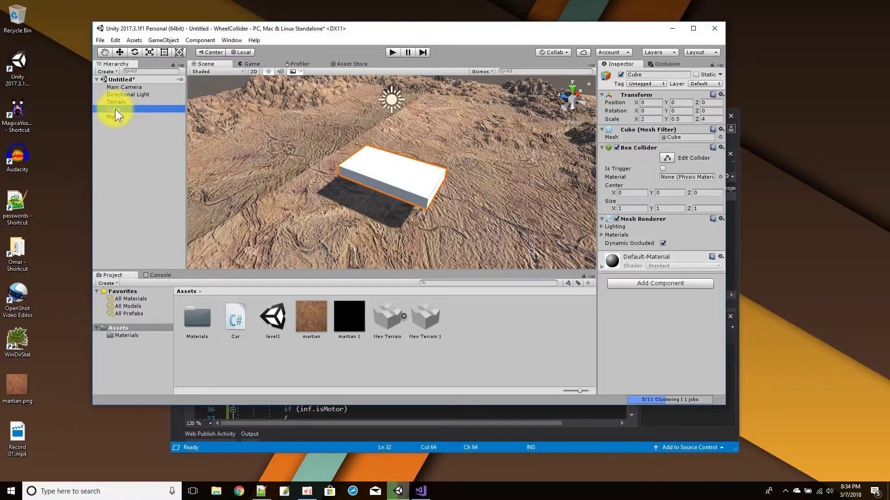
{"action": "left_click", "coordinate": [115, 109]}
{"action": "type", "text": "body"}
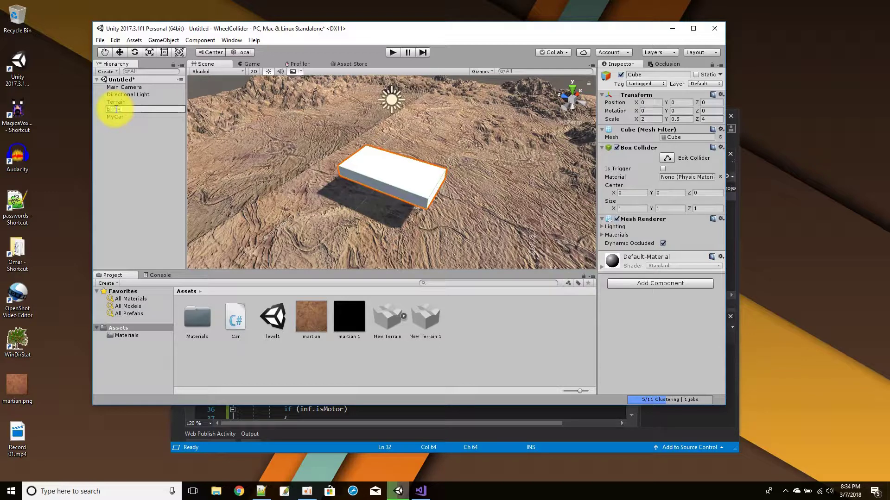
{"action": "key", "text": "BackSpace"}
{"action": "key", "text": "BackSpace"}
{"action": "key", "text": "BackSpace"}
{"action": "key", "text": "BackSpace"}
{"action": "type", "text": "Body"}
{"action": "key", "text": "Return"}
{"action": "left_click_drag", "start_coordinate": [115, 109], "coordinate": [122, 122]}
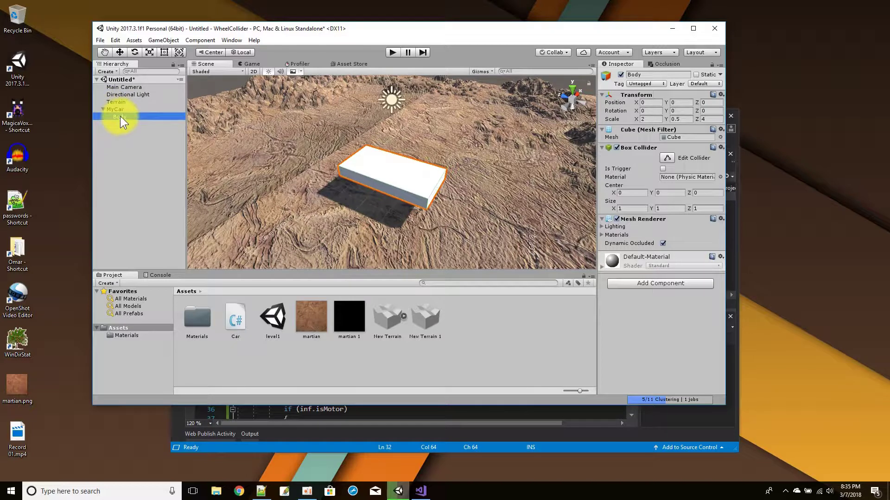
{"action": "left_click", "coordinate": [117, 110]}
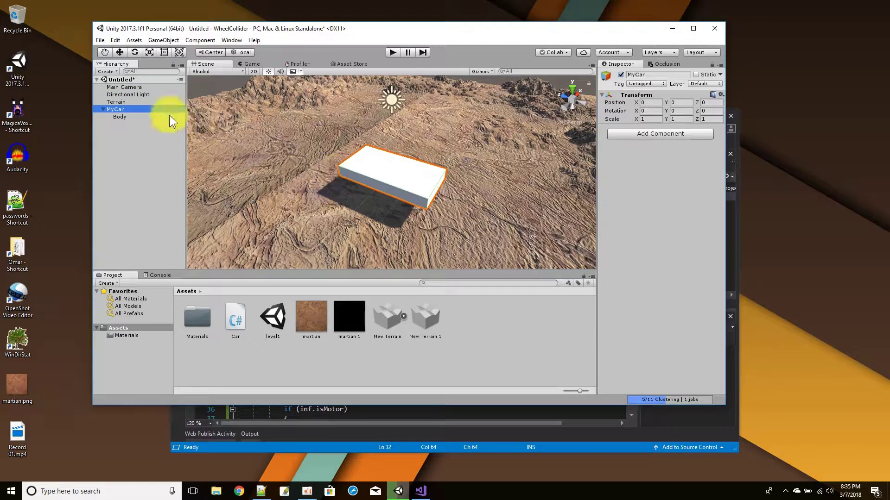
Add another Cube to the scene for the first wheel
{"action": "right_click", "coordinate": [122, 80]}
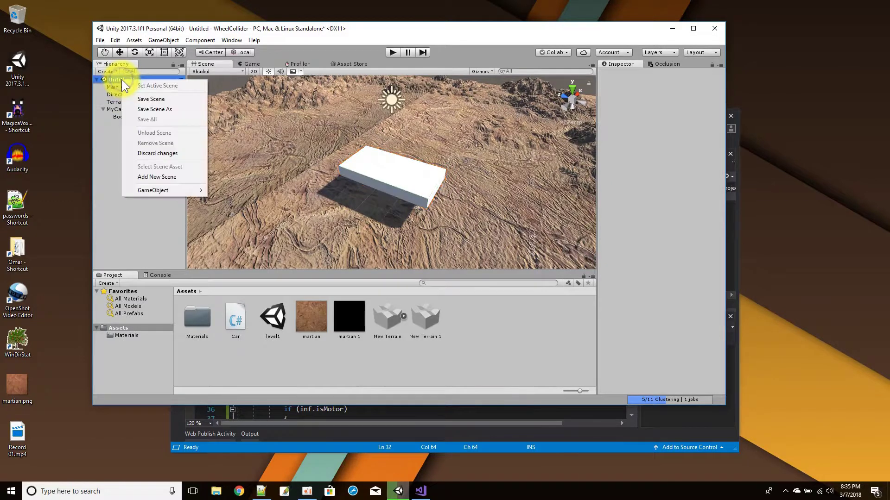
{"action": "mouse_move", "coordinate": [170, 191]}
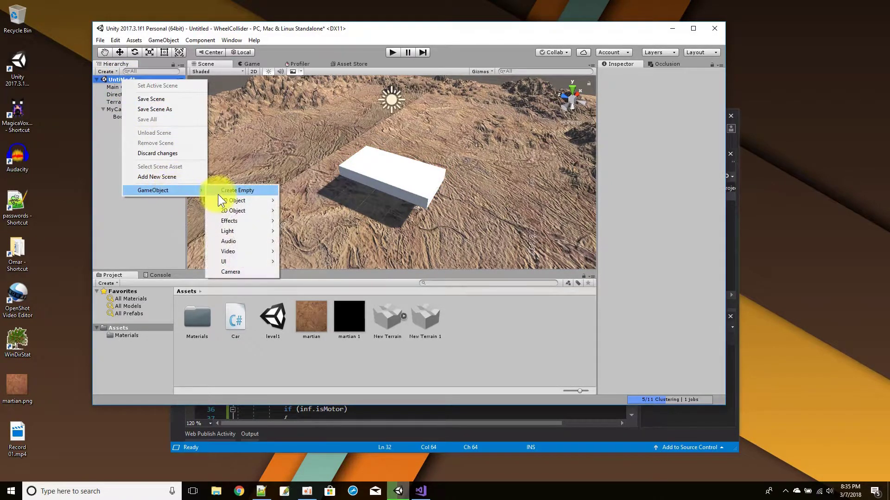
{"action": "mouse_move", "coordinate": [224, 199]}
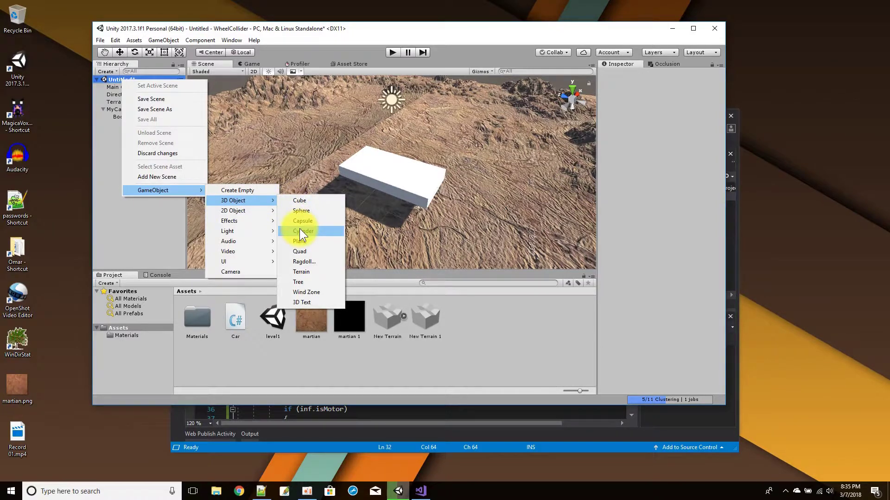
{"action": "left_click", "coordinate": [298, 201]}
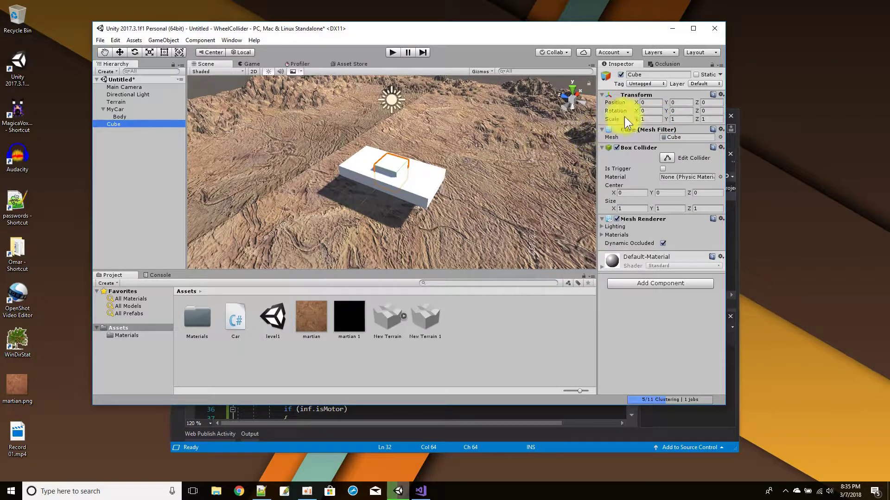
{"action": "left_click", "coordinate": [642, 116]}
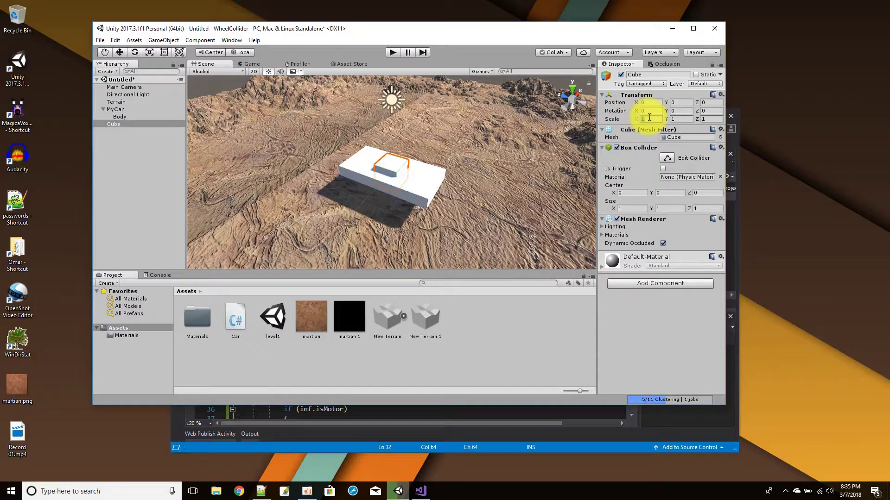
Thin the new cube to 0.2728 X scale and move it to X -1.54, Z 1.36
{"action": "left_click", "coordinate": [149, 52]}
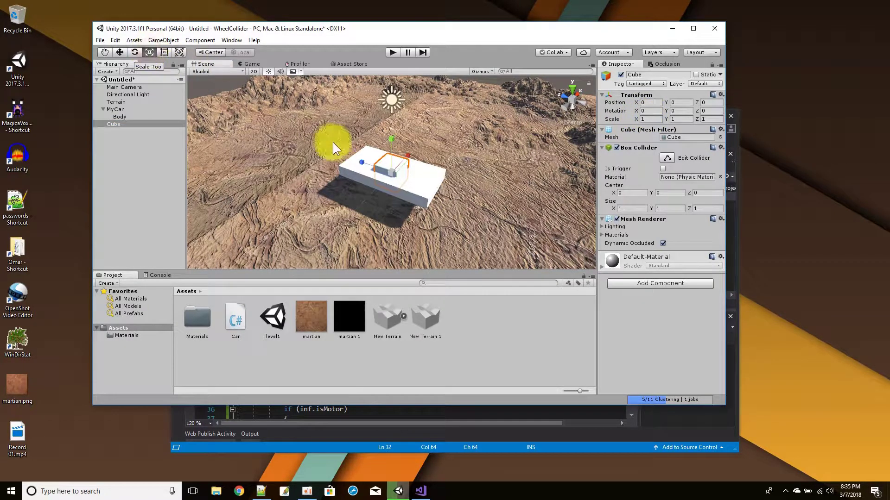
{"action": "left_click_drag", "start_coordinate": [408, 154], "coordinate": [399, 171]}
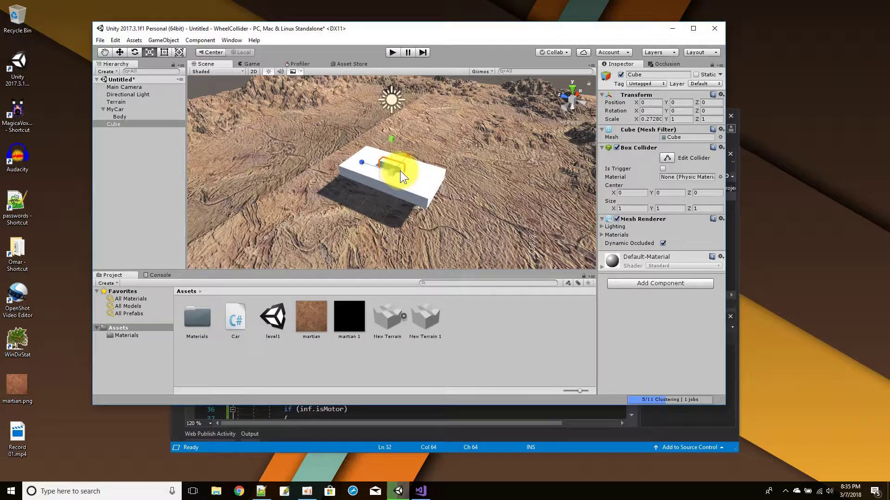
{"action": "left_click", "coordinate": [120, 51]}
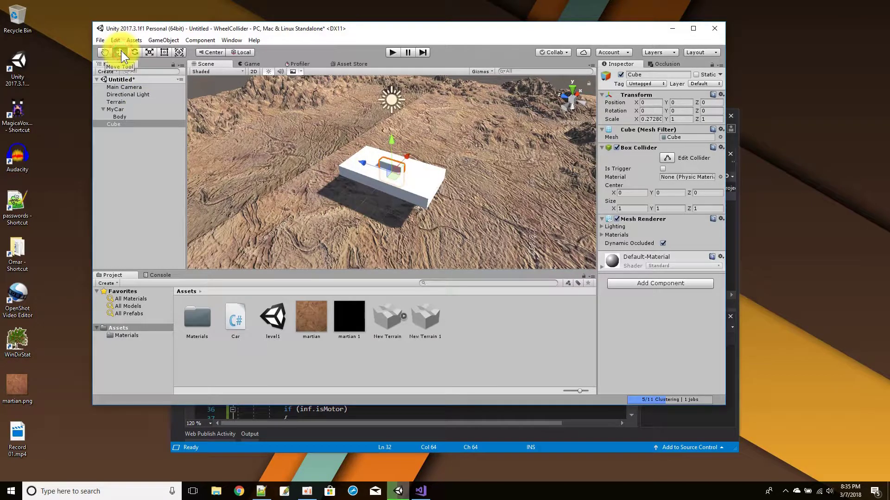
{"action": "left_click_drag", "start_coordinate": [406, 160], "coordinate": [389, 174]}
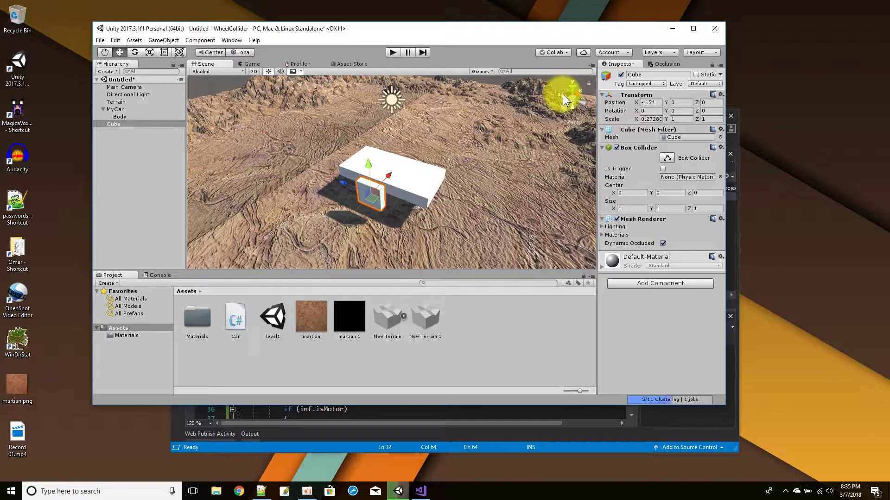
{"action": "left_click_drag", "start_coordinate": [346, 183], "coordinate": [313, 174]}
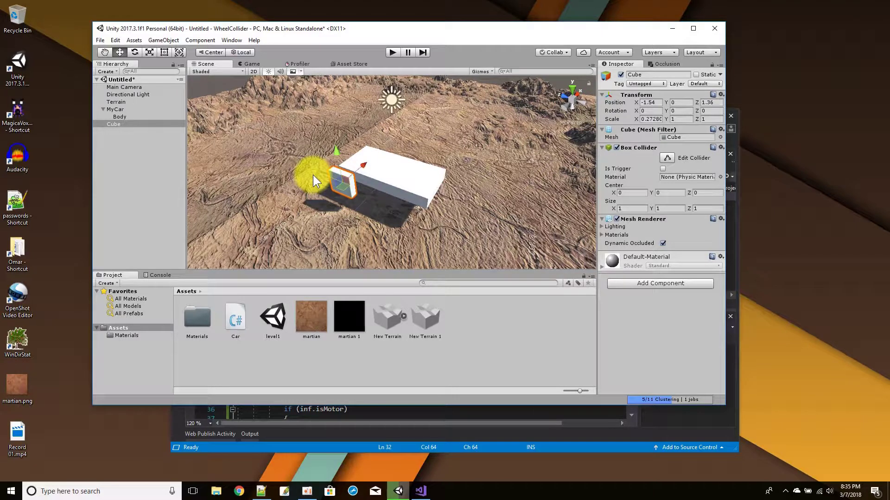
Rename the new Cube to WheelFL
{"action": "left_click", "coordinate": [113, 123]}
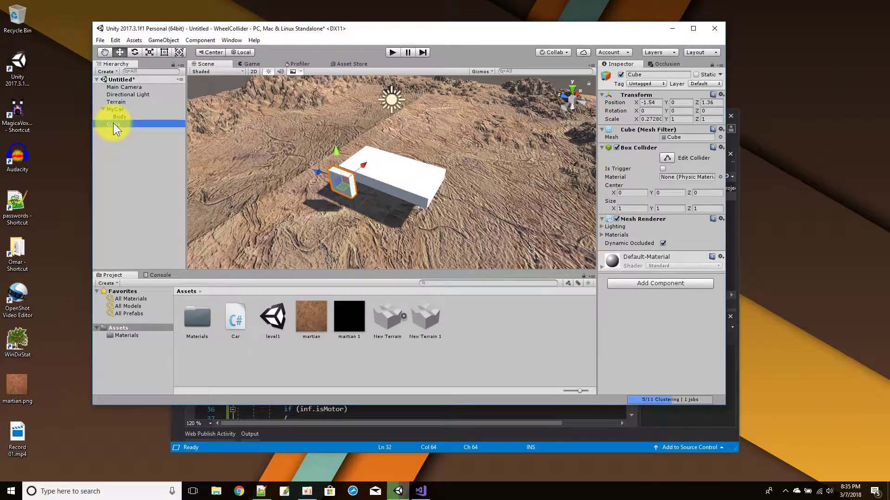
{"action": "left_click", "coordinate": [115, 123]}
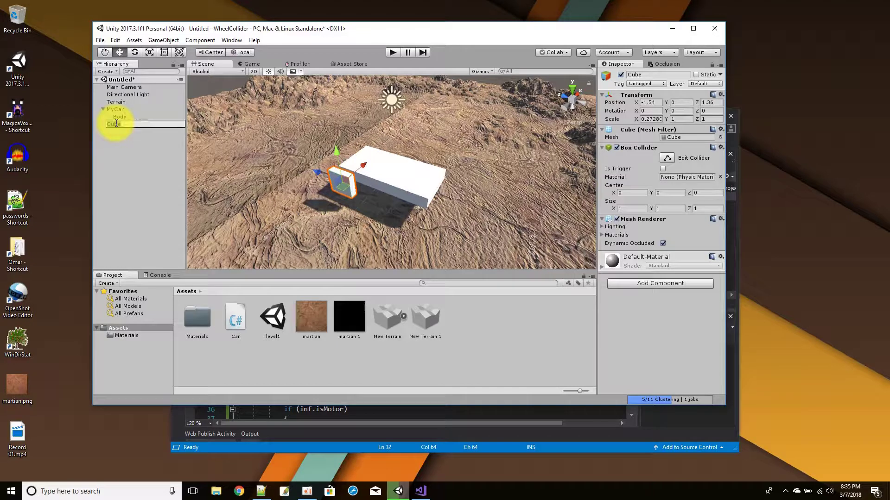
{"action": "type", "text": "WheelFL"}
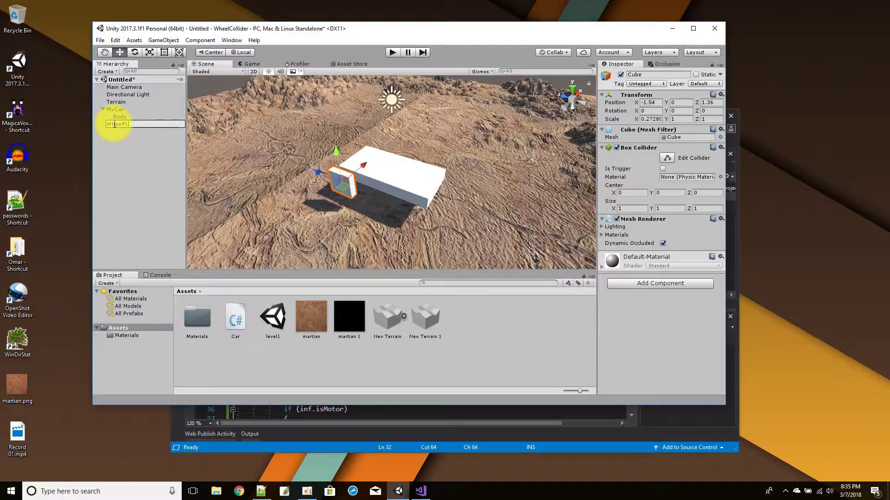
{"action": "key", "text": "Return"}
Duplicate WheelFL, move the copy to the opposite side (X 1.58), and name it WheelFR
{"action": "right_click", "coordinate": [113, 123]}
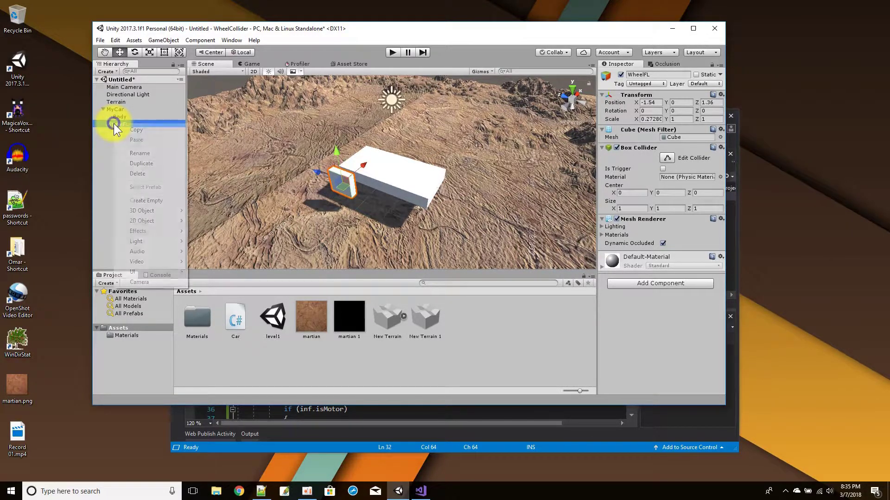
{"action": "left_click", "coordinate": [144, 164]}
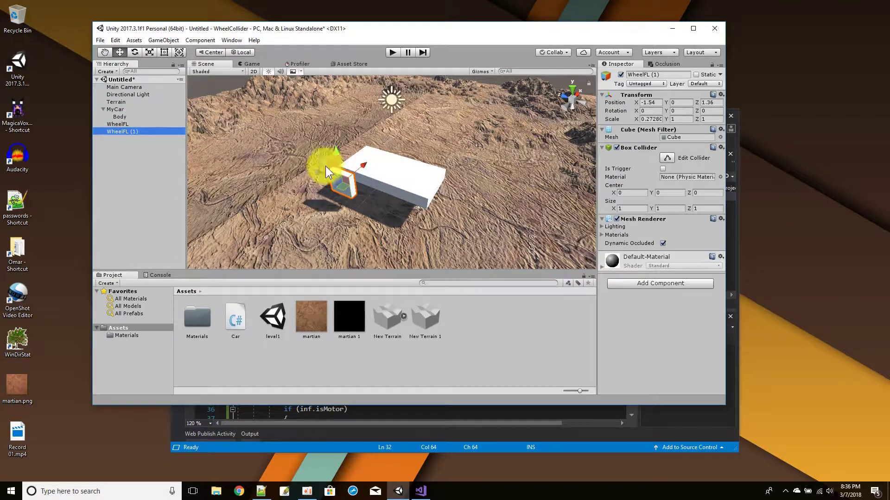
{"action": "left_click_drag", "start_coordinate": [364, 163], "coordinate": [412, 124]}
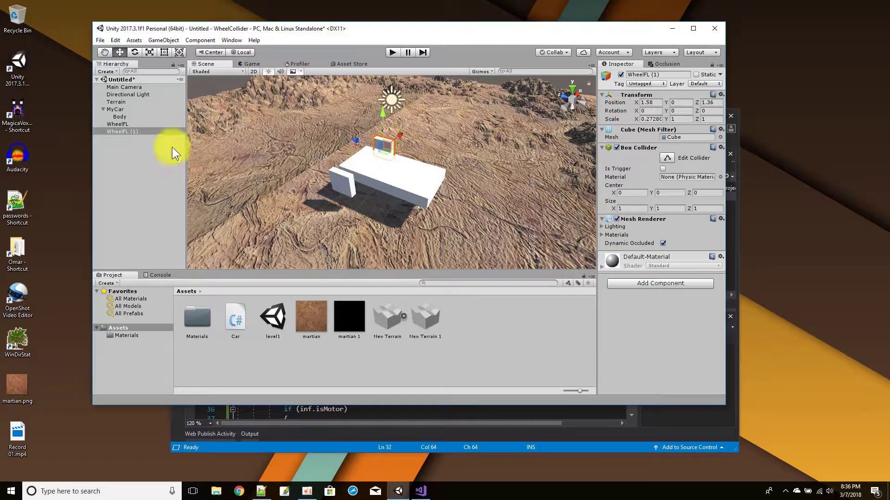
{"action": "left_click", "coordinate": [130, 132]}
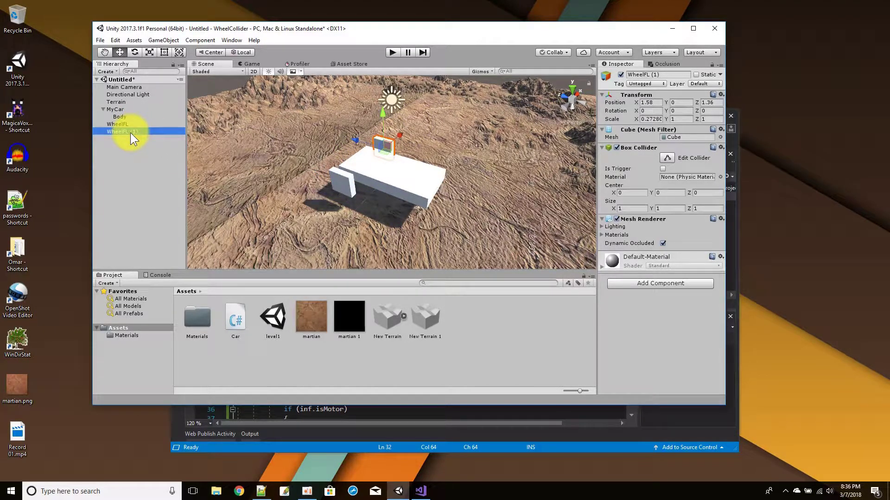
{"action": "left_click", "coordinate": [130, 133]}
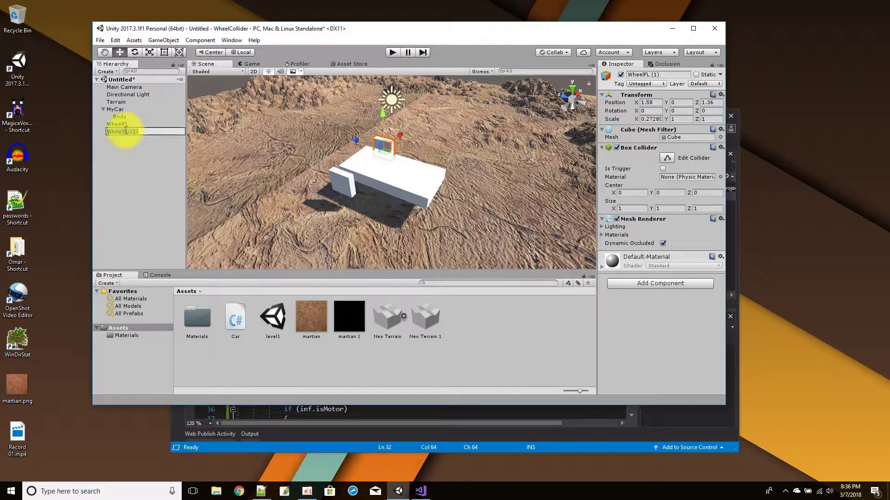
{"action": "type", "text": "WheelFR"}
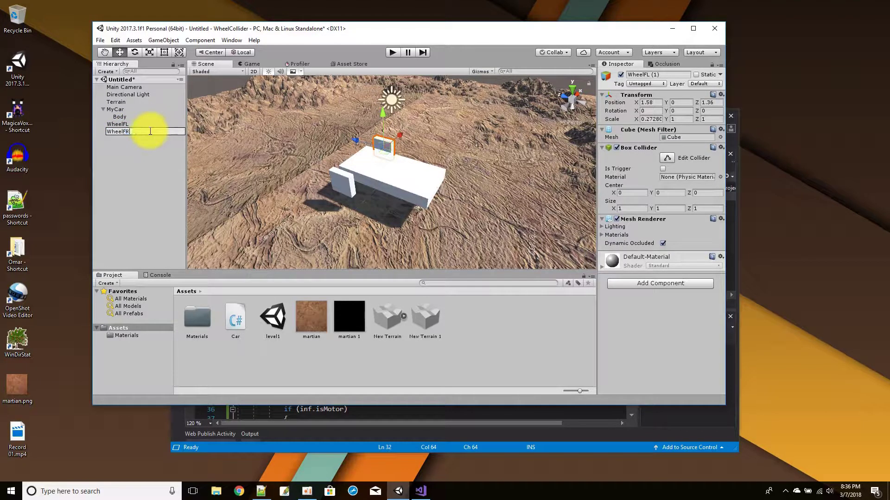
{"action": "key", "text": "Return"}
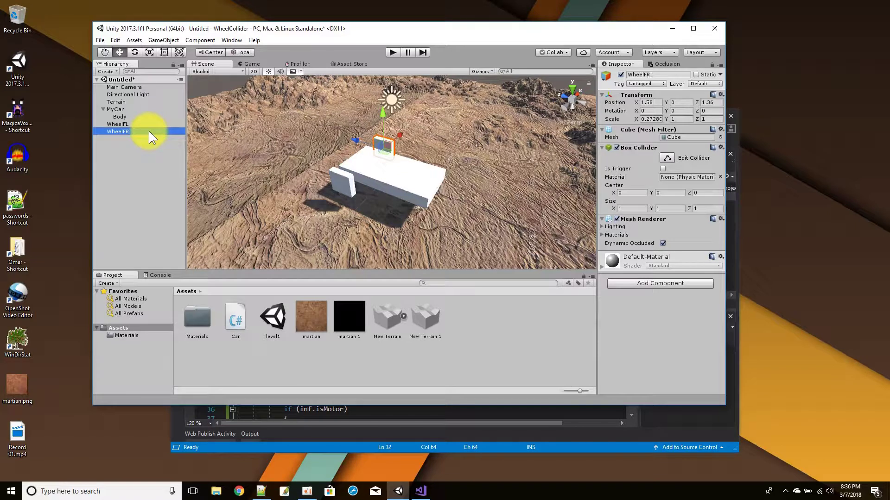
Duplicate WheelFL and WheelFR together and move the copies back to Z -1.44
{"action": "left_click", "coordinate": [123, 124], "text": "ctrl"}
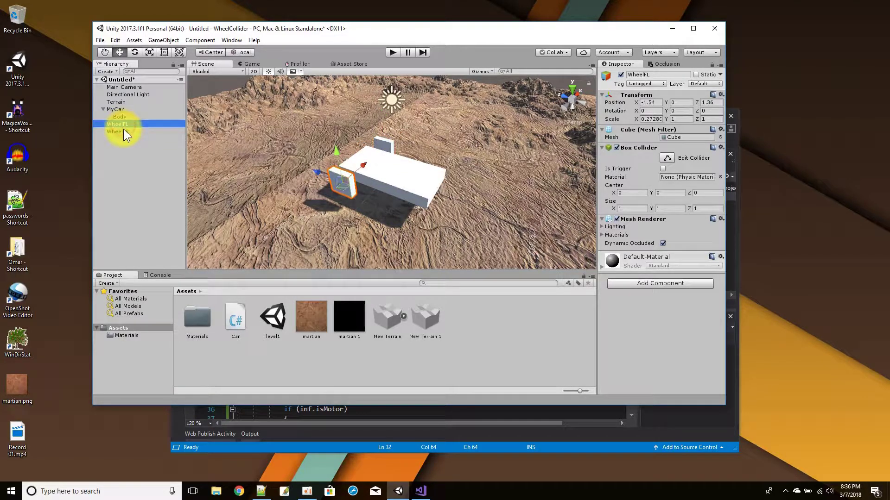
{"action": "right_click", "coordinate": [123, 129]}
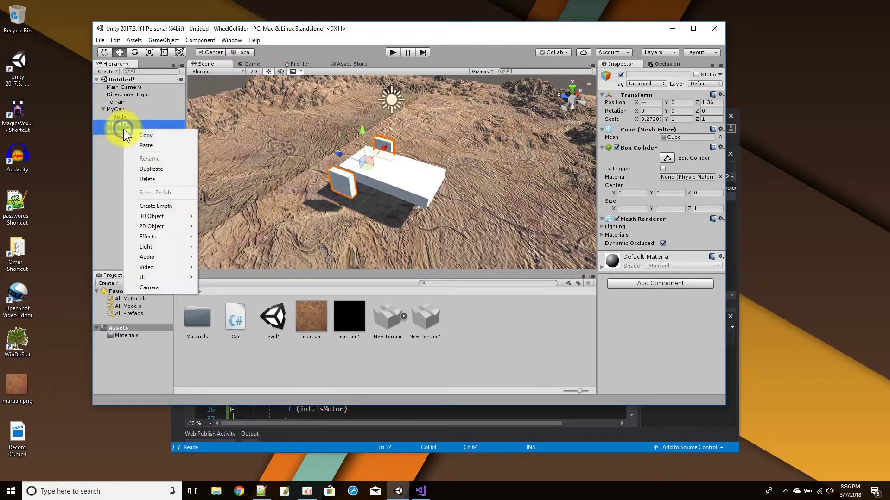
{"action": "left_click", "coordinate": [149, 170]}
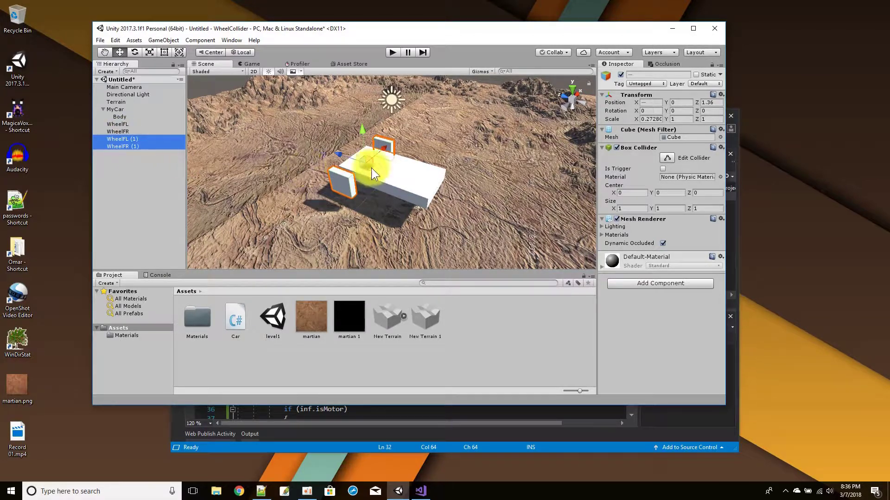
{"action": "left_click_drag", "start_coordinate": [338, 152], "coordinate": [385, 174]}
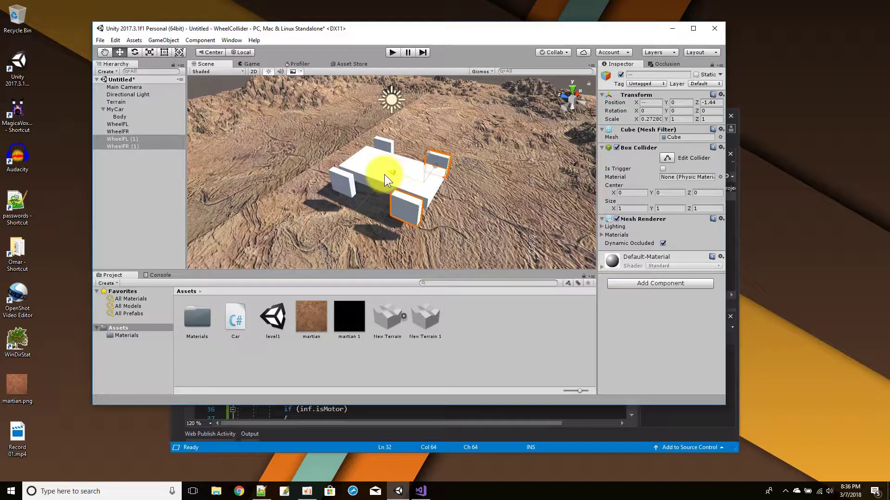
Rename the rear copies WheelBL and WheelBR
{"action": "left_click", "coordinate": [118, 139]}
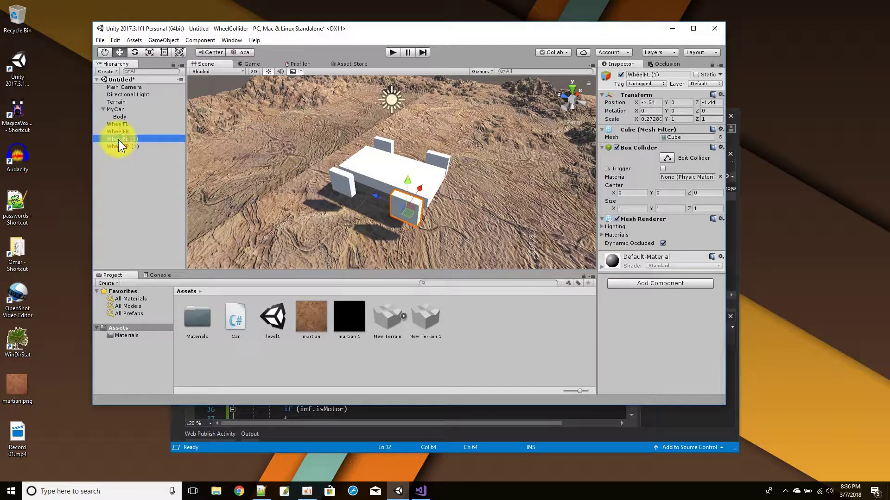
{"action": "left_click", "coordinate": [126, 139]}
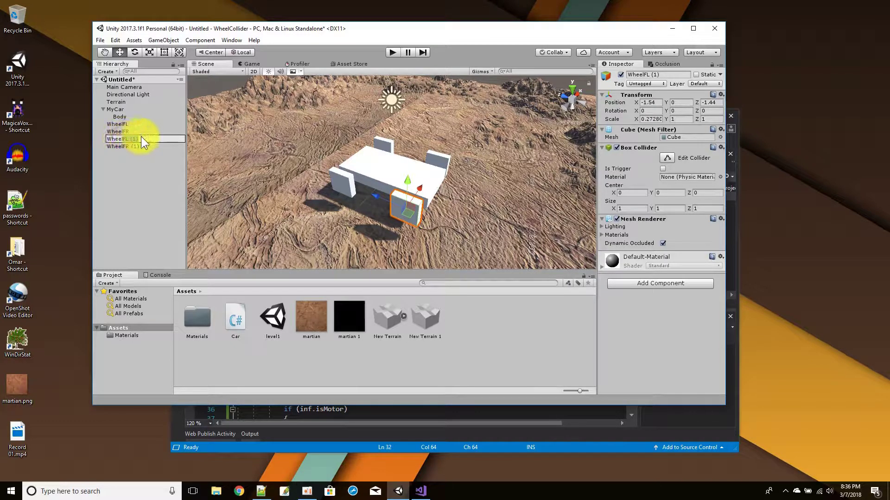
{"action": "type", "text": "WheelBL"}
{"action": "left_click", "coordinate": [137, 147]}
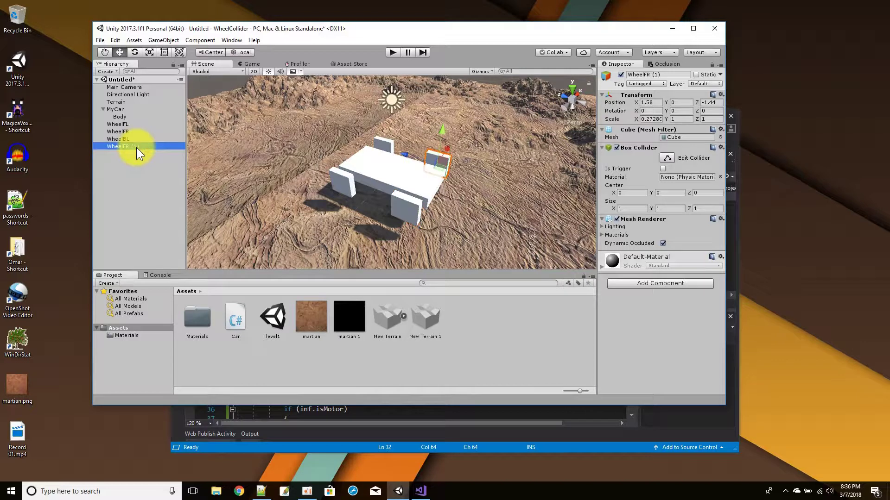
{"action": "left_click", "coordinate": [123, 146]}
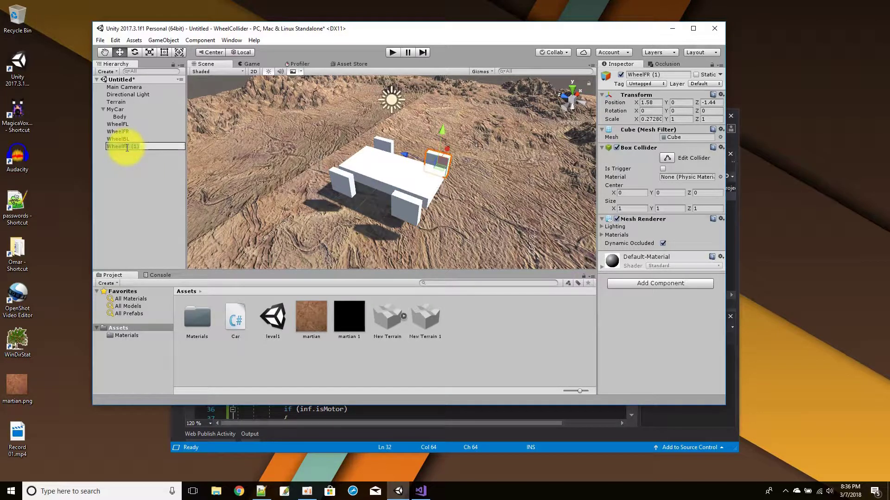
{"action": "type", "text": "BR"}
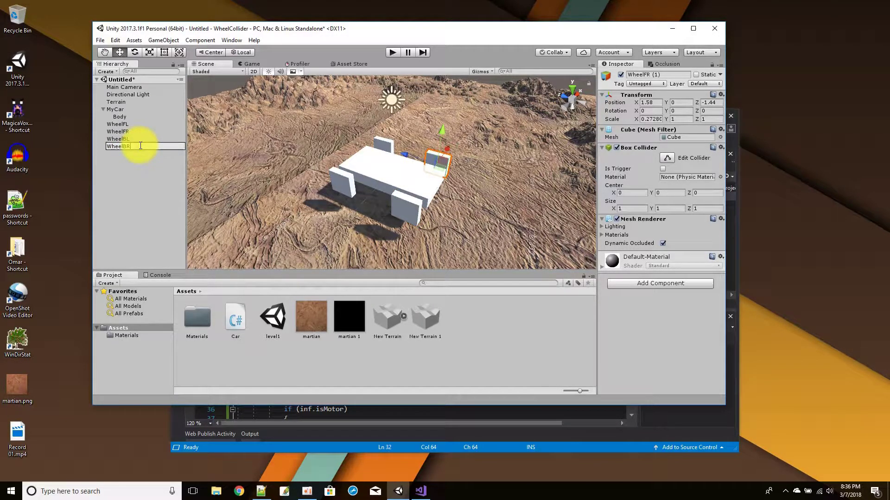
{"action": "key", "text": "Return"}
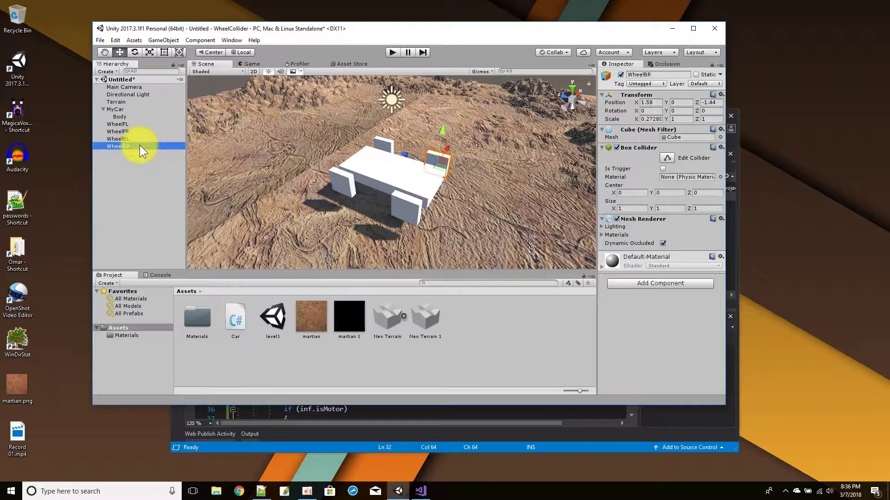
Create an empty child object under MyCar named VisualWheels
{"action": "left_click", "coordinate": [116, 108]}
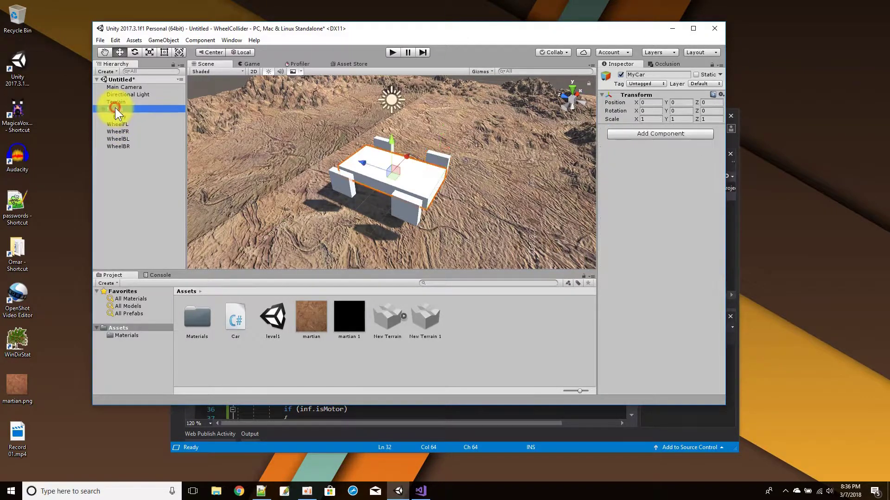
{"action": "right_click", "coordinate": [115, 109]}
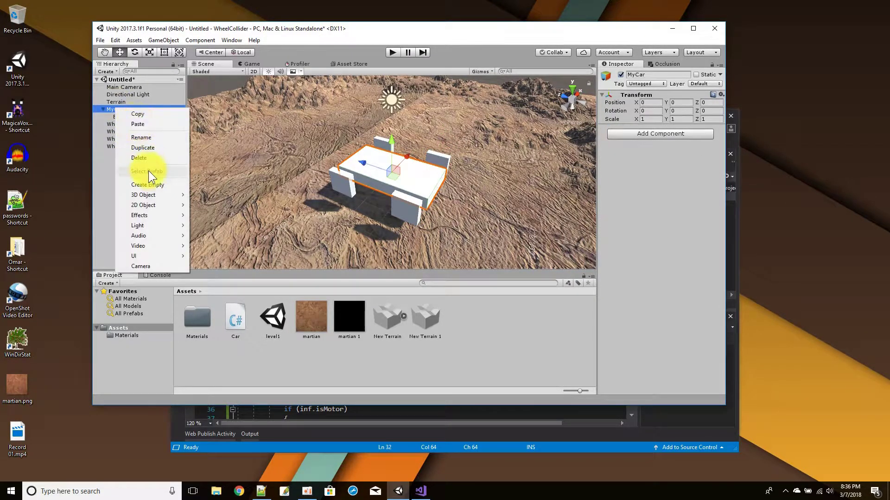
{"action": "left_click", "coordinate": [153, 183]}
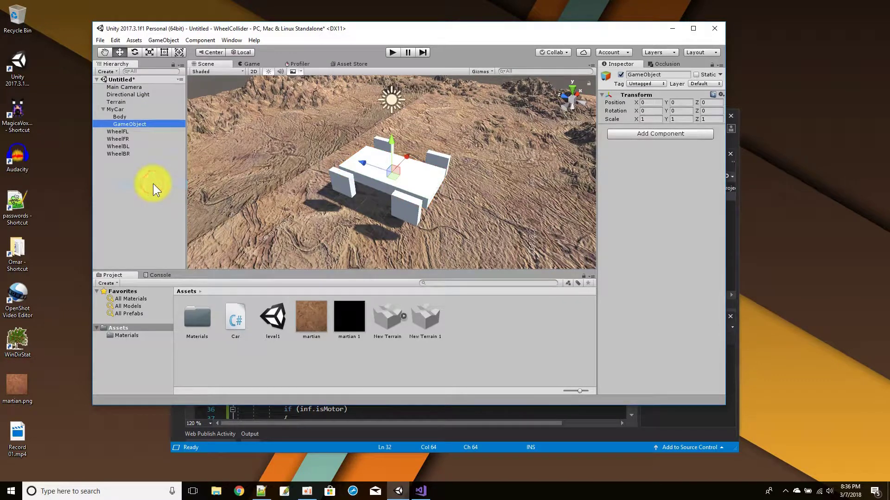
{"action": "left_click", "coordinate": [133, 123]}
{"action": "type", "text": "VisualWhe"}
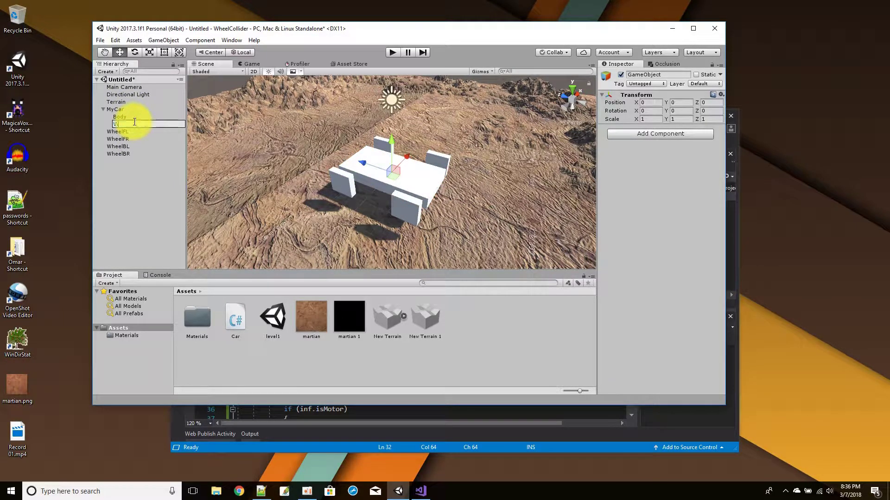
{"action": "type", "text": "els"}
{"action": "key", "text": "Return"}
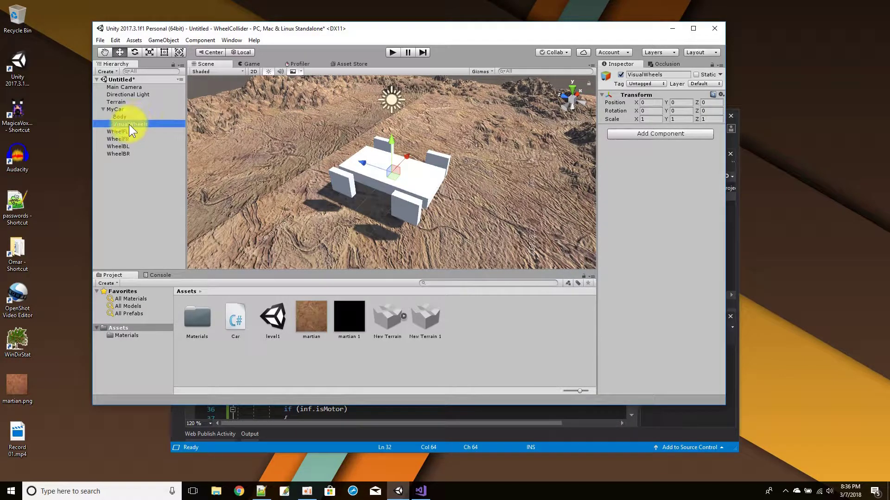
Parent WheelFL, WheelFR, WheelBL and WheelBR under VisualWheels
{"action": "left_click", "coordinate": [125, 132]}
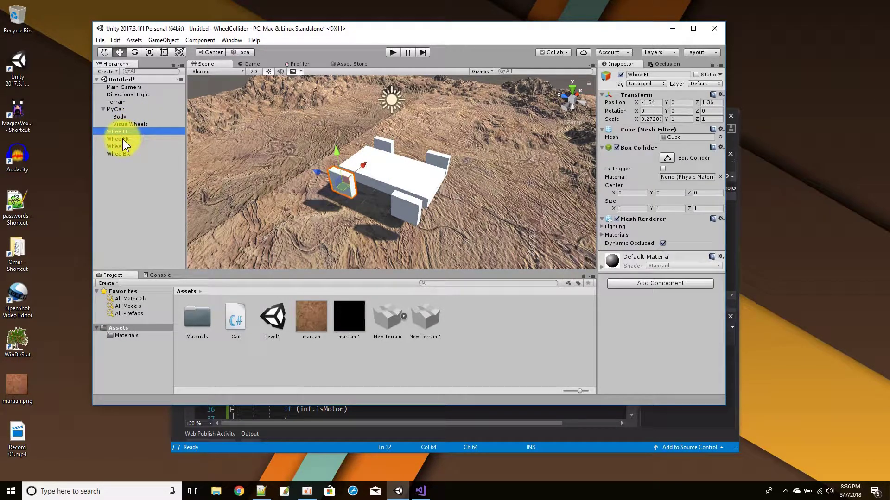
{"action": "left_click", "coordinate": [123, 138], "text": "ctrl"}
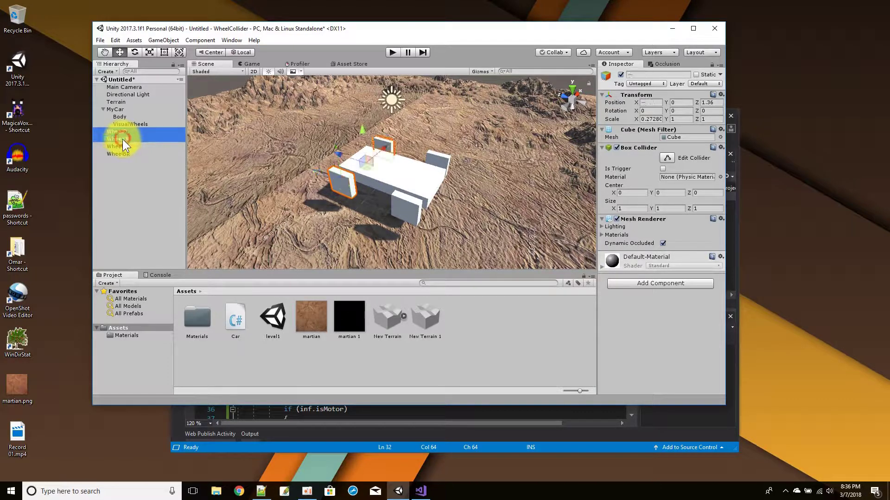
{"action": "left_click", "coordinate": [125, 145], "text": "ctrl"}
{"action": "left_click", "coordinate": [124, 153], "text": "ctrl"}
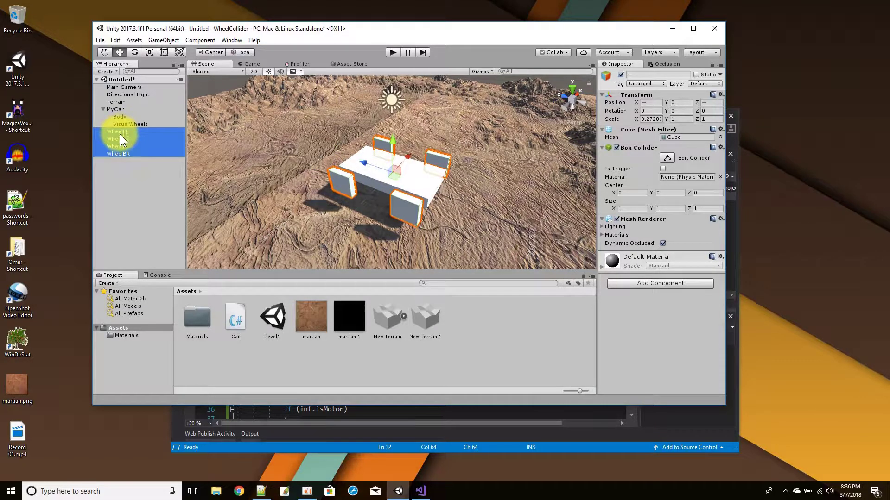
{"action": "mouse_move", "coordinate": [118, 132]}
{"action": "left_mouse_down"}
{"action": "mouse_move", "coordinate": [107, 112]}
{"action": "mouse_move", "coordinate": [116, 105]}
{"action": "mouse_move", "coordinate": [133, 124]}
{"action": "left_mouse_up"}
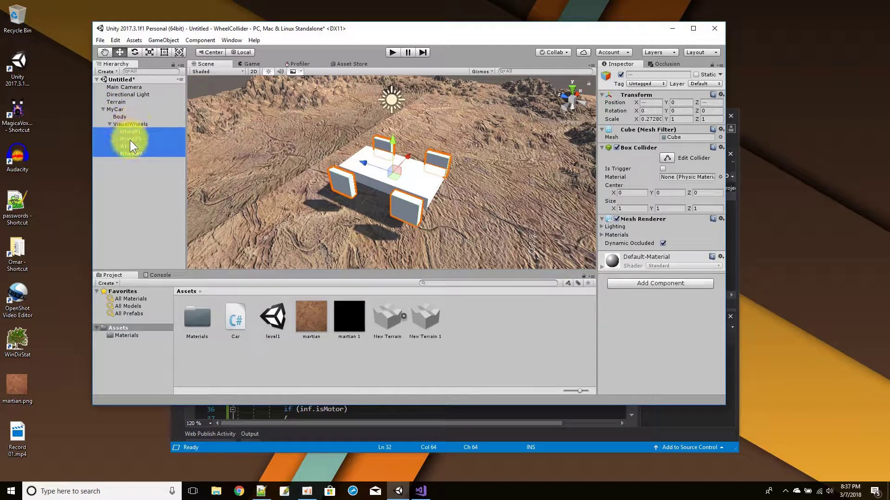